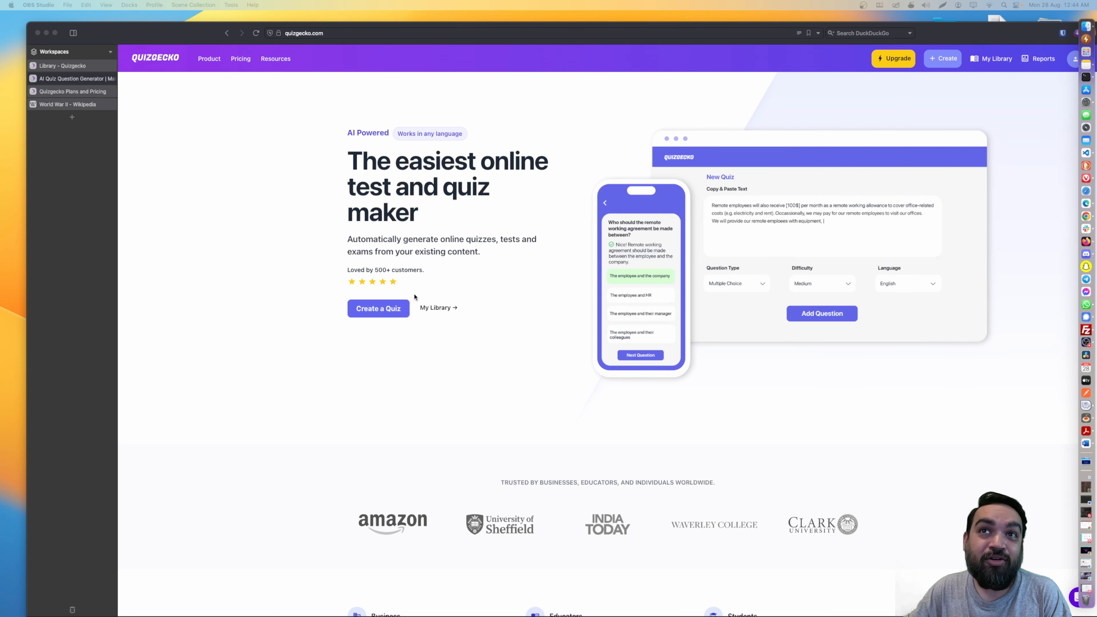
Step: Look through the Quizgecko homepage, including its target audiences and the sections on creating and publishing quizzes
scroll(492, 311, "down", 15)
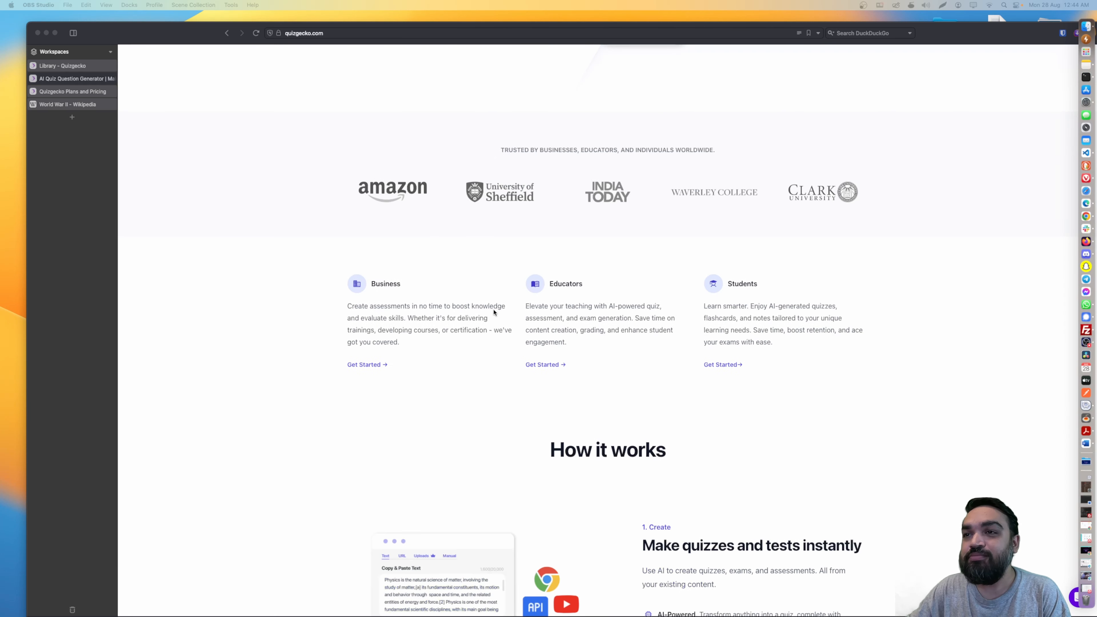
scroll(494, 312, "up", 3)
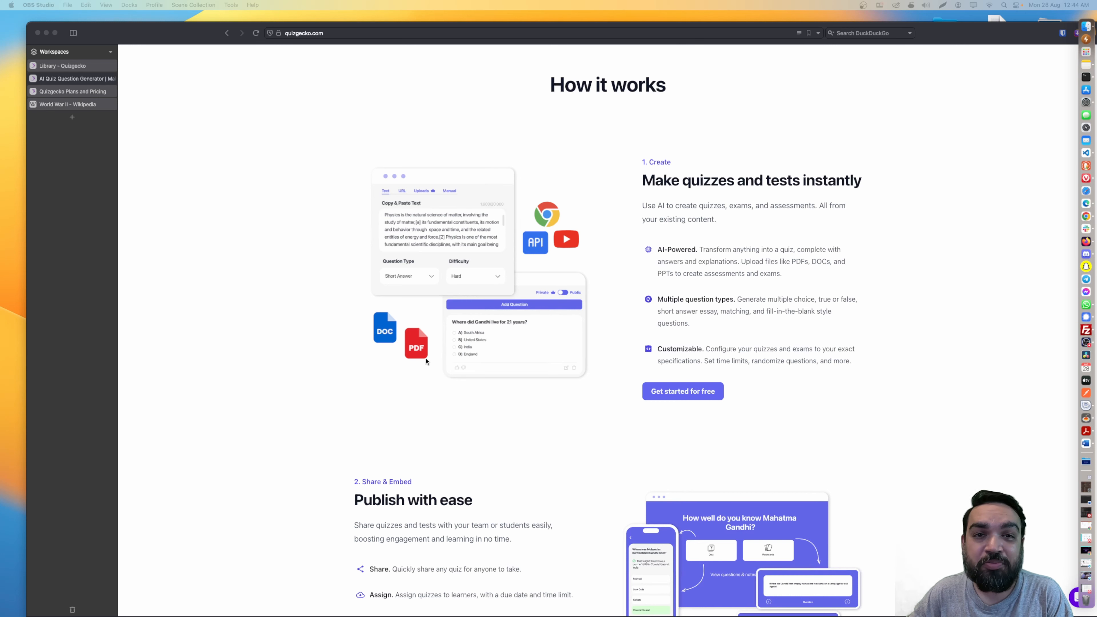
scroll(465, 372, "down", 5)
scroll(465, 372, "up", 5)
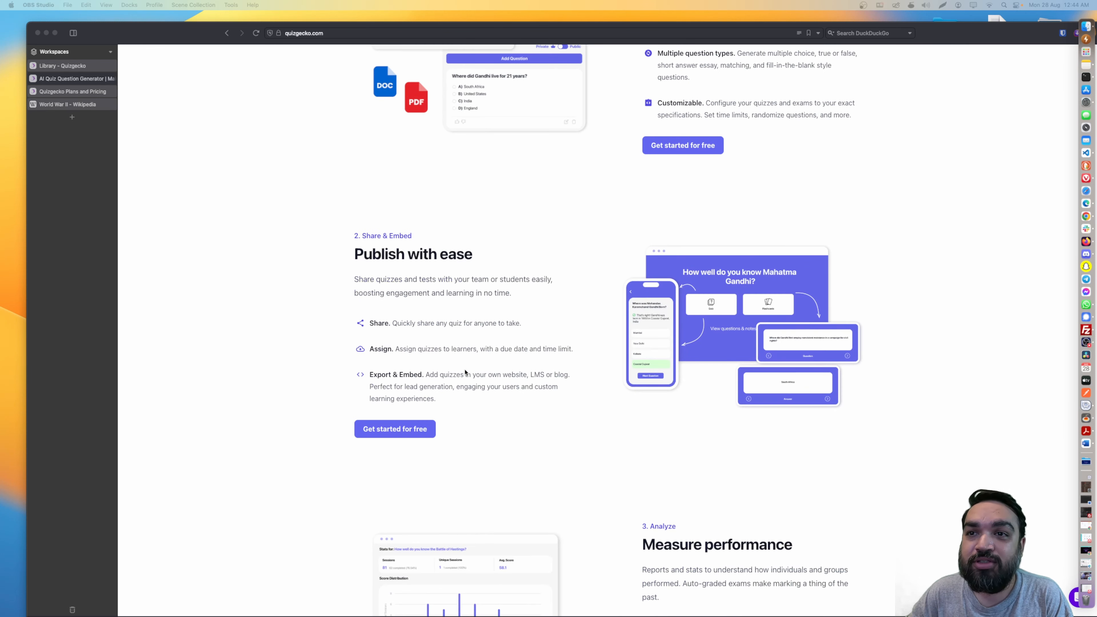
scroll(465, 372, "up", 10)
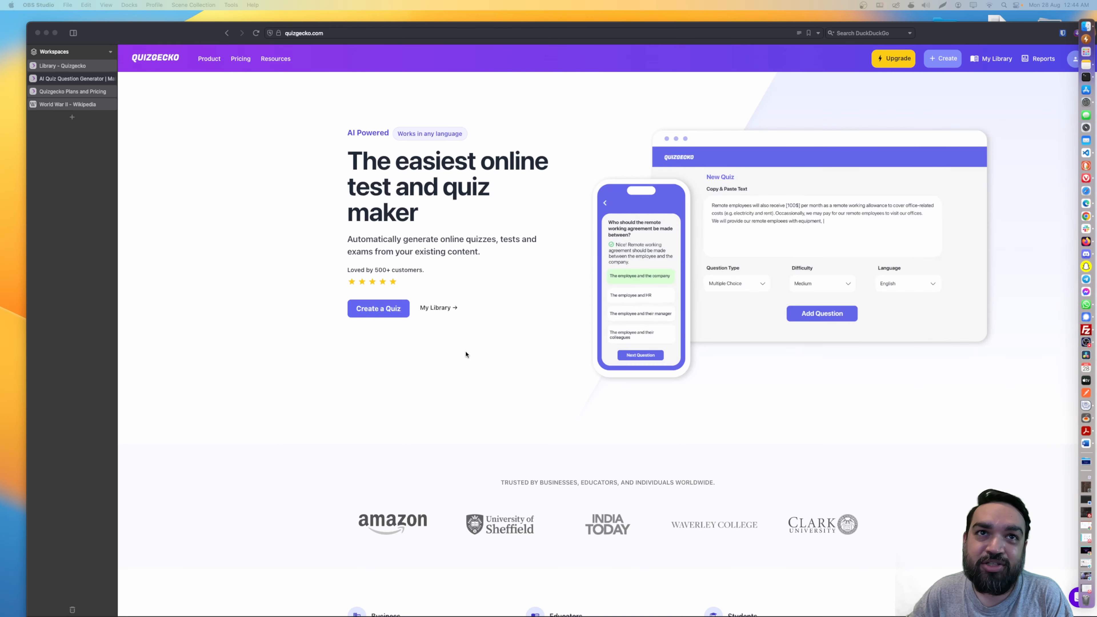
Step: Review the Quizgecko pricing page, comparing the Basic plan's yearly price and character input limit with the other plans and the free option
left_click(112, 94)
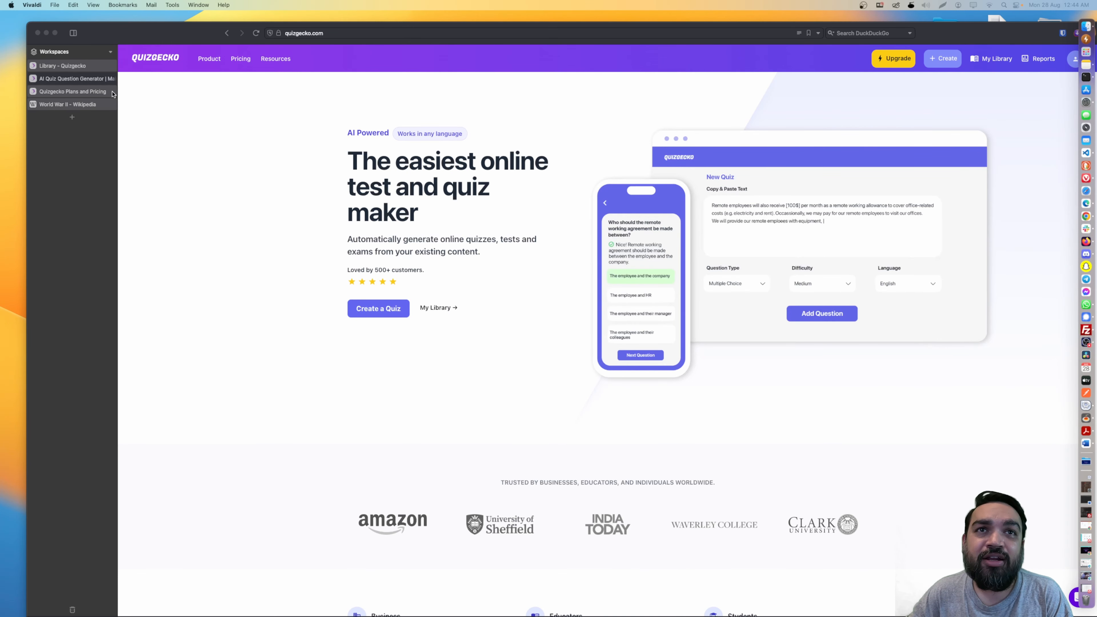
left_click(87, 91)
scroll(349, 243, "down", 2)
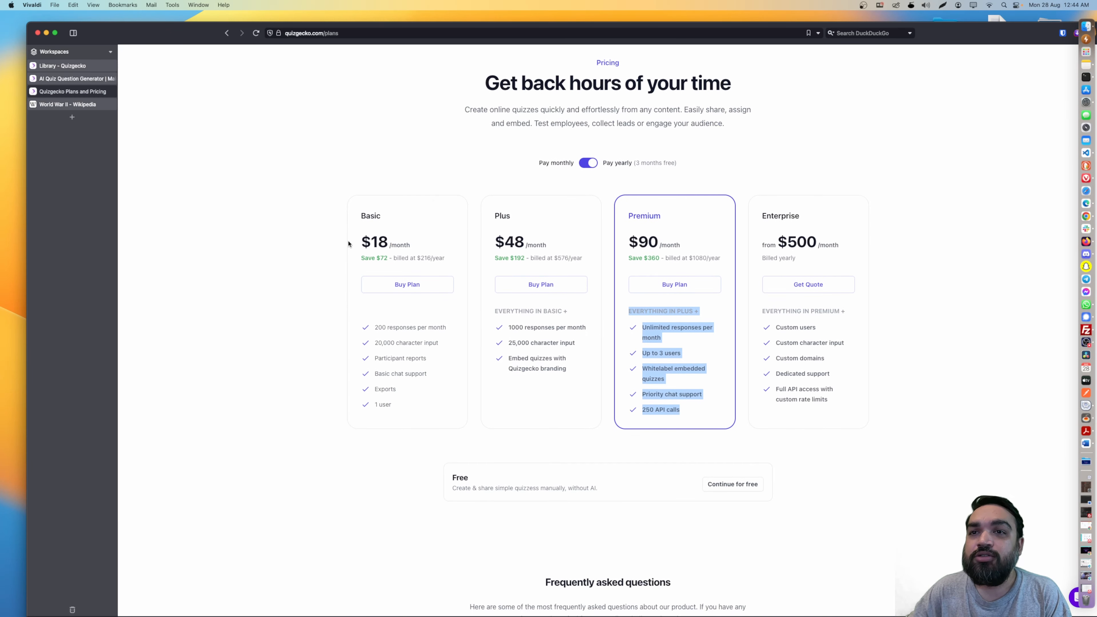
left_click(441, 203)
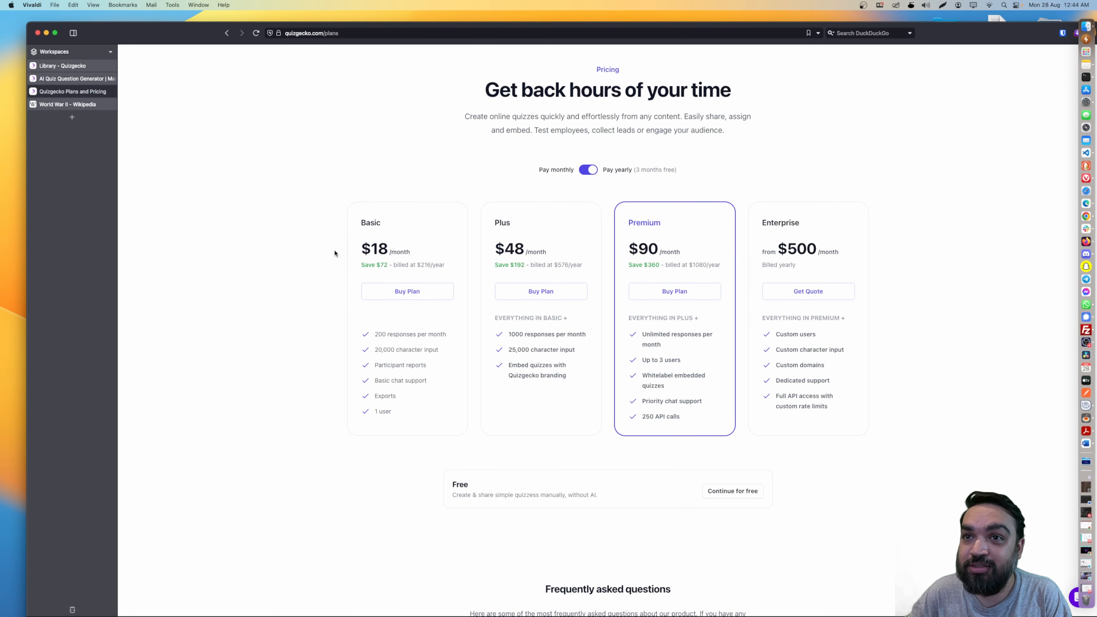
left_click_drag(336, 249, 441, 251)
left_click(440, 251)
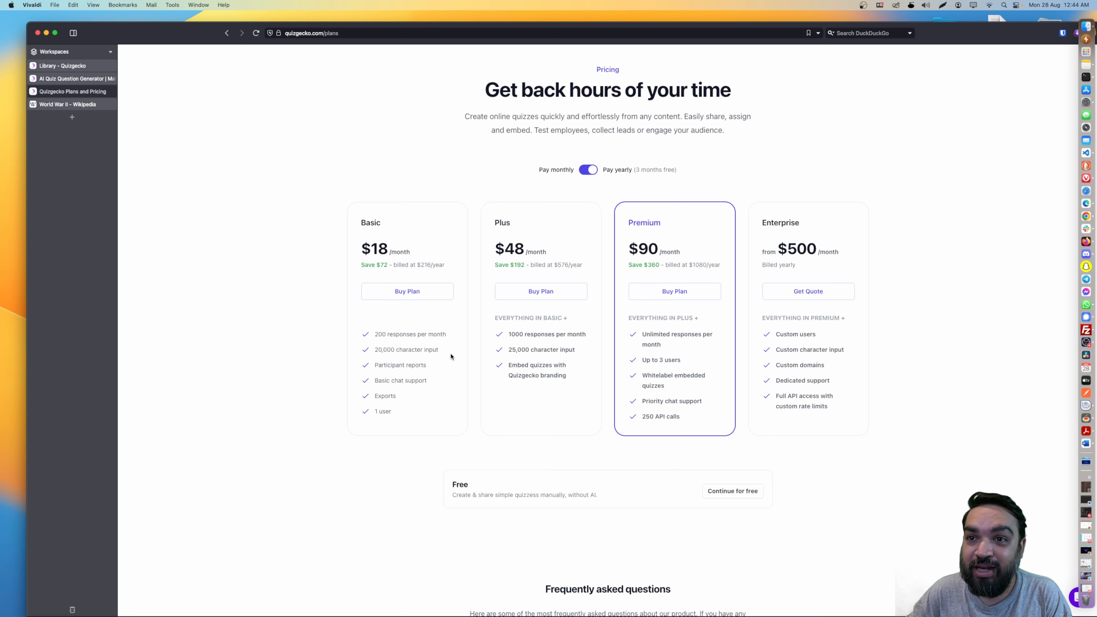
left_click_drag(450, 355, 370, 354)
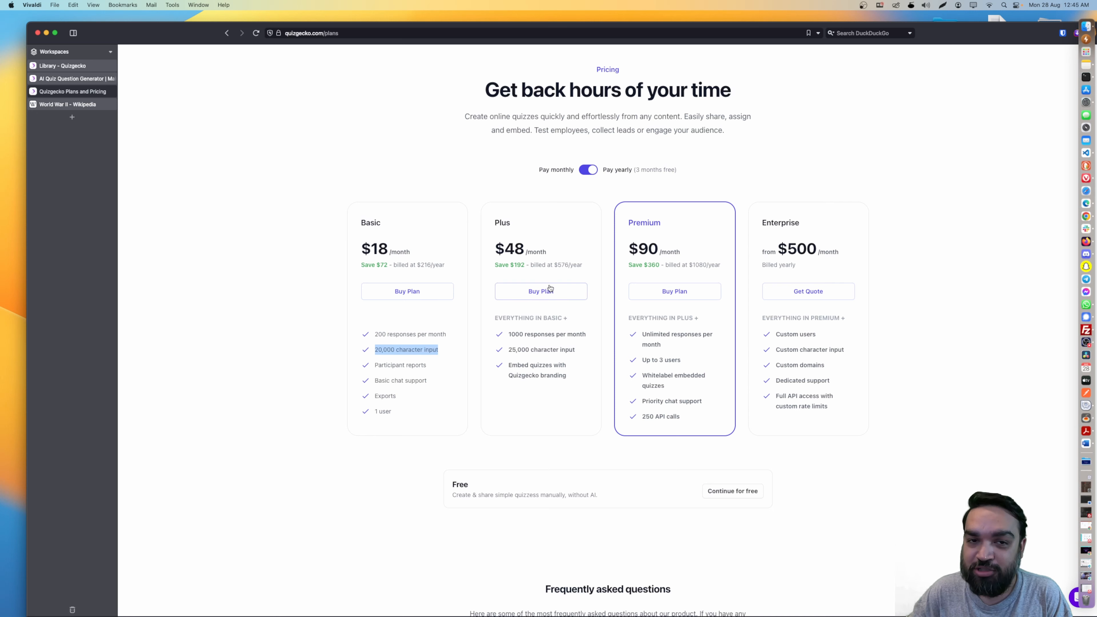
scroll(540, 287, "down", 5)
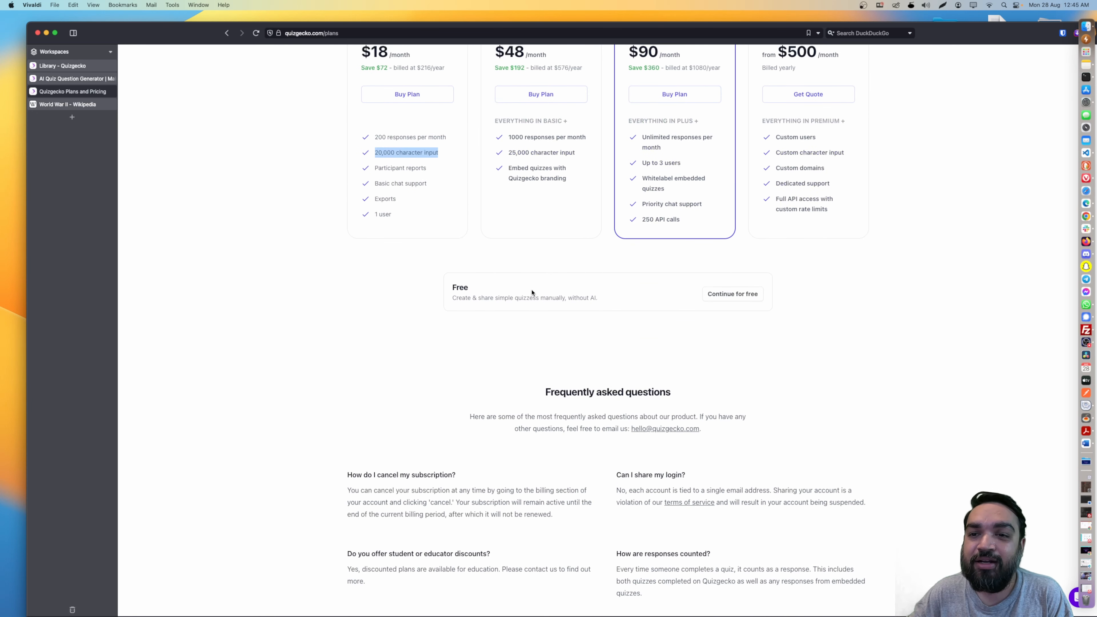
Step: Copy the selected introductory text from the Wikipedia article on World War II
mouse_move(91, 68)
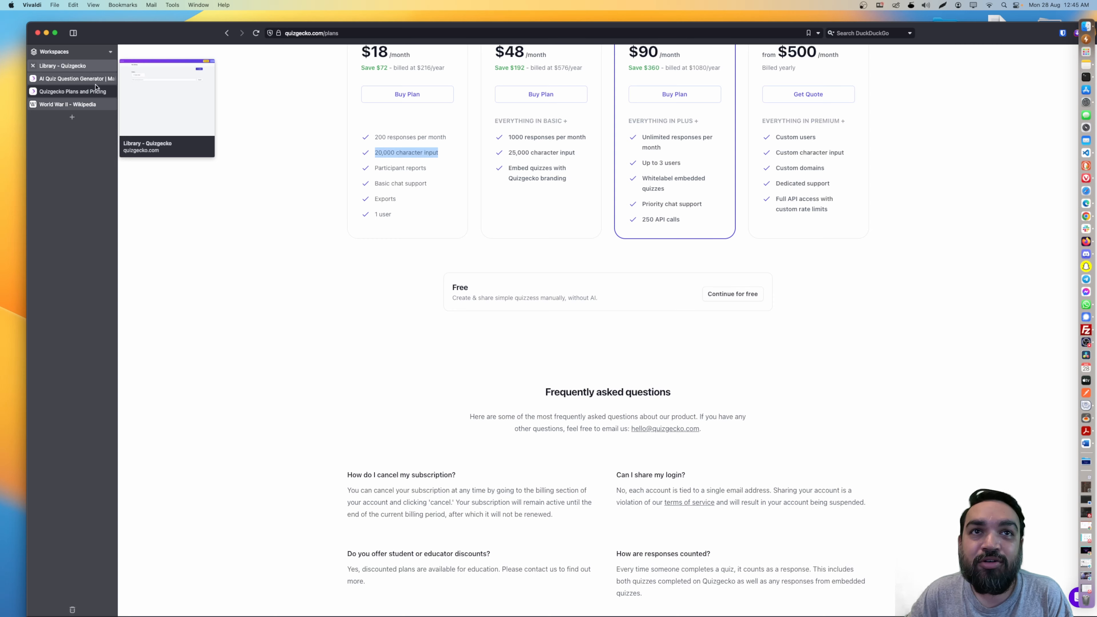
left_click(88, 104)
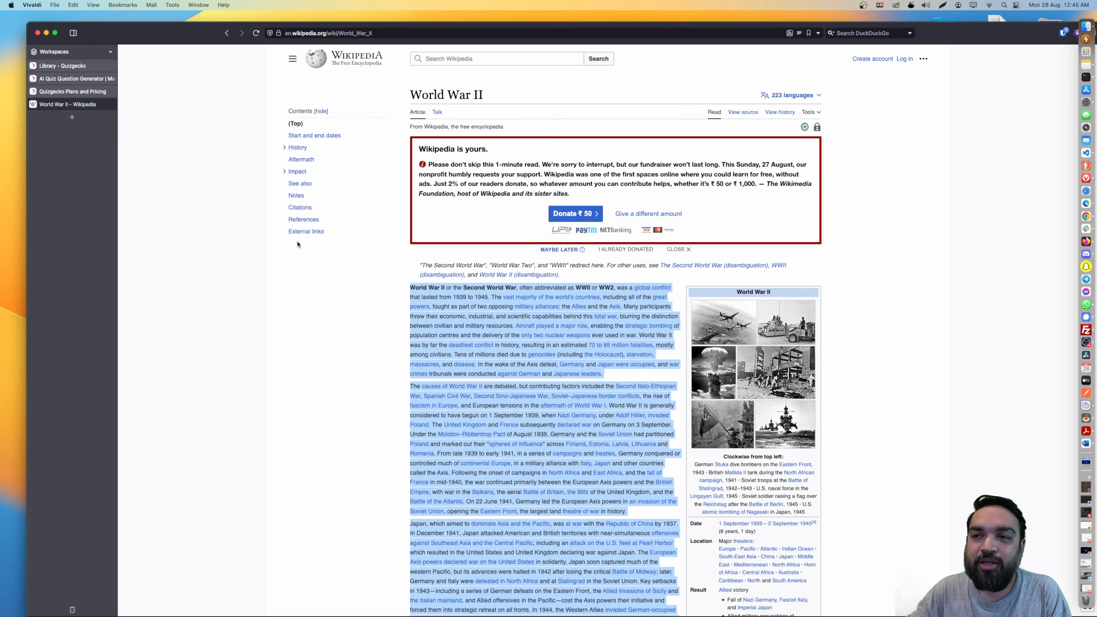
right_click(422, 295)
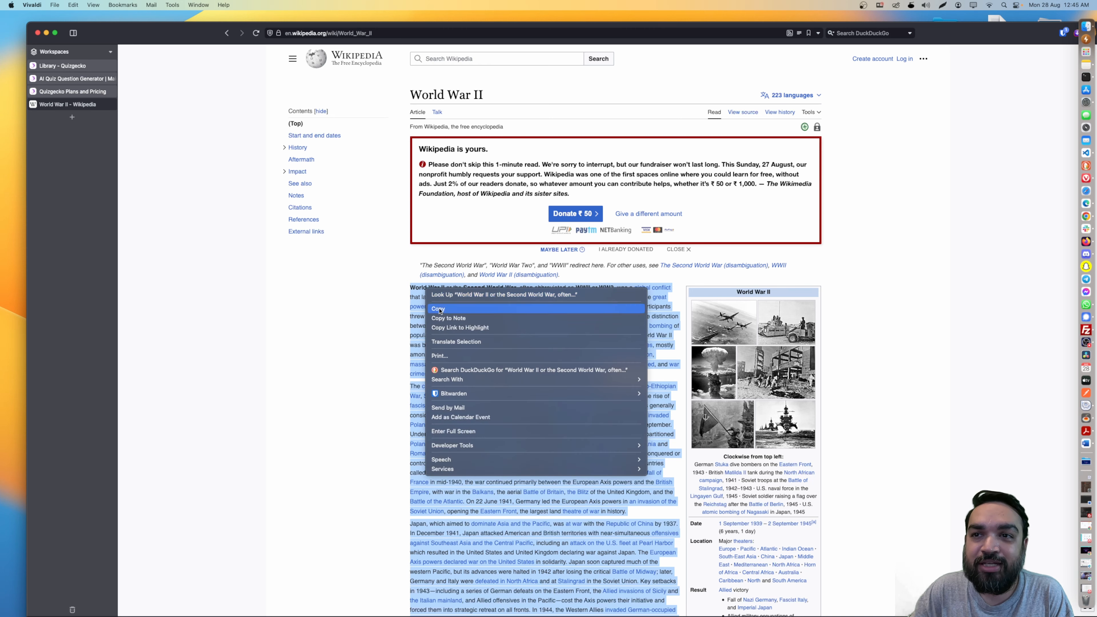
left_click(272, 186)
Step: Start creating a new quiz from the Quizgecko library
left_click(62, 70)
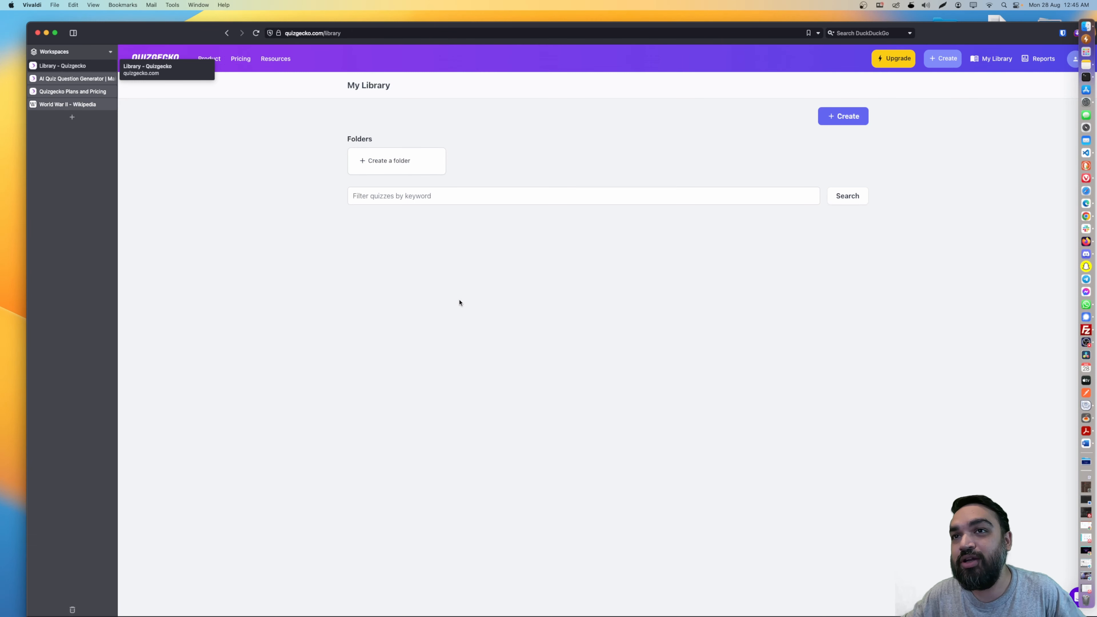
left_click(846, 120)
left_click(822, 140)
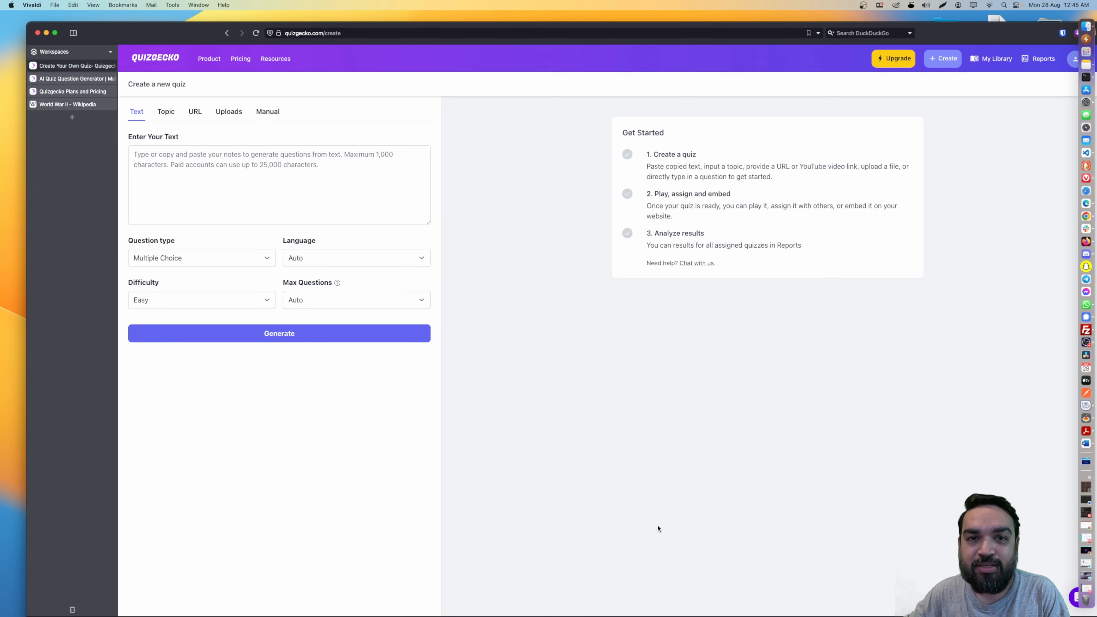
Step: Examine the available question types, languages, difficulty setting and maximum question counts for generating a quiz from text
left_click(199, 157)
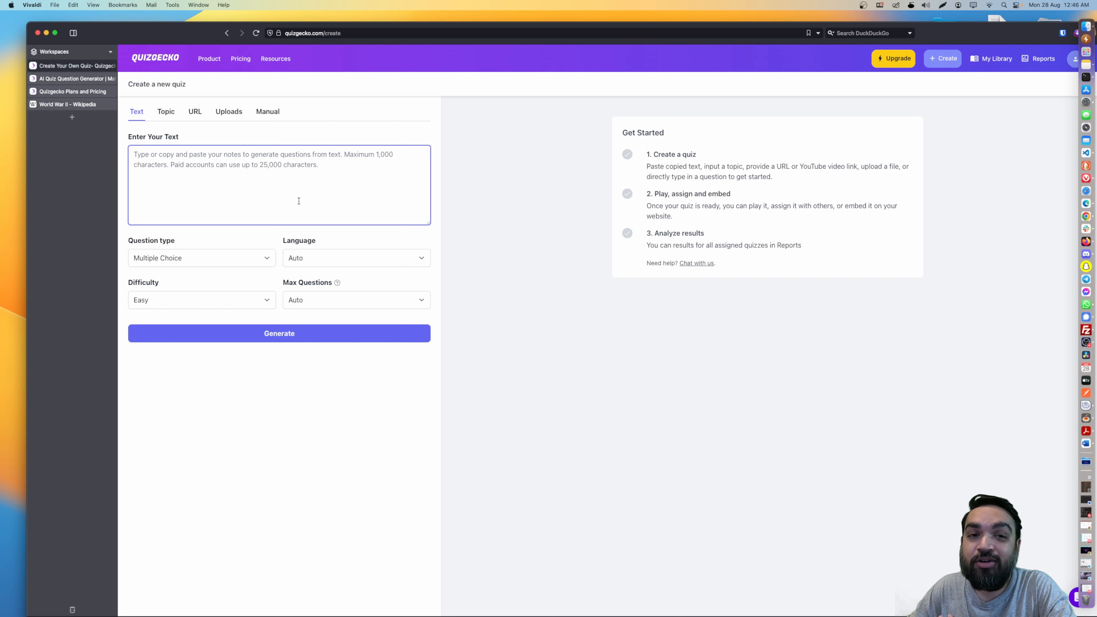
left_click(229, 258)
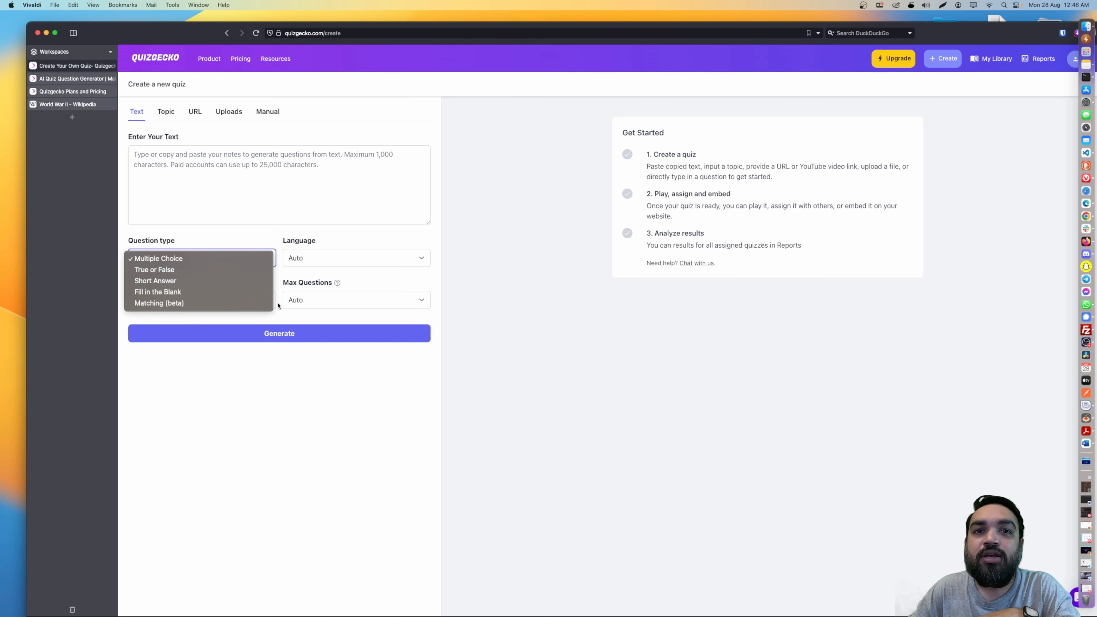
left_click(328, 274)
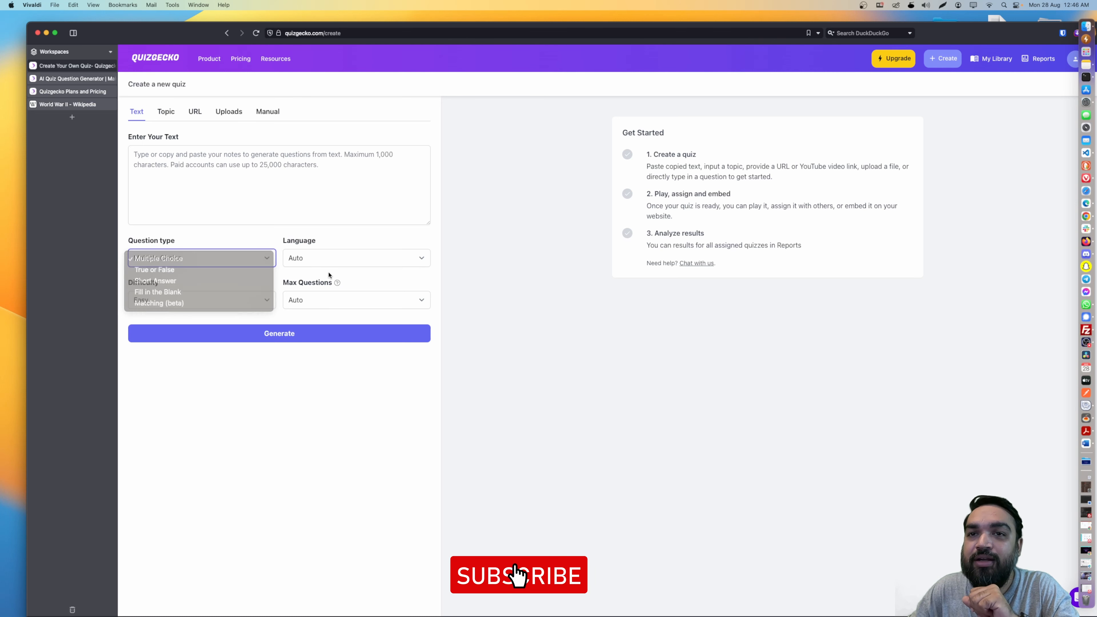
left_click(338, 261)
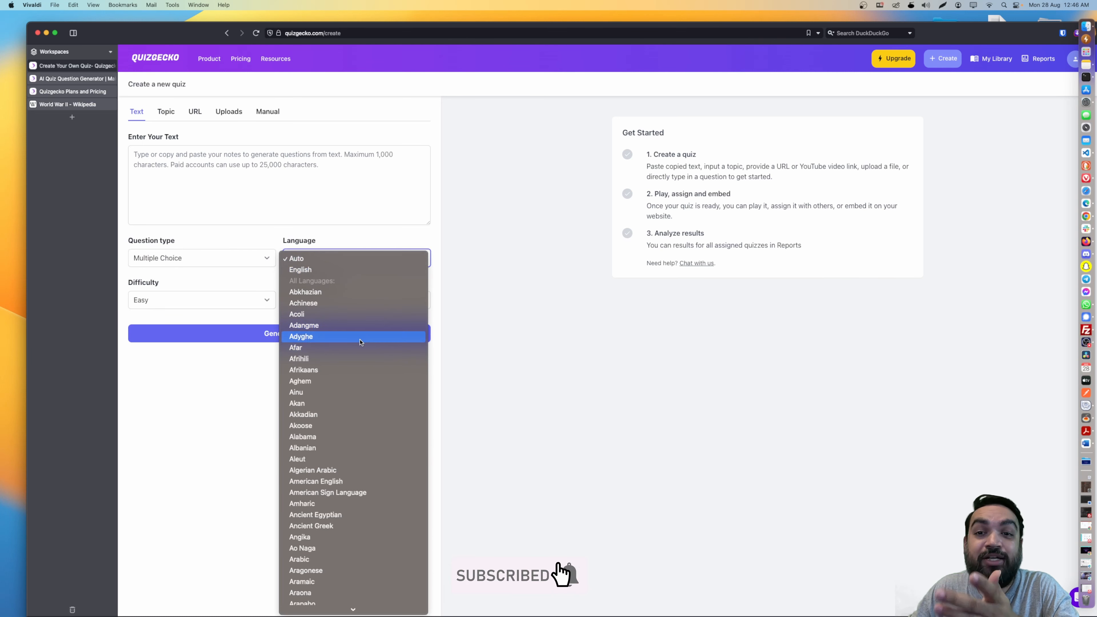
left_click(363, 231)
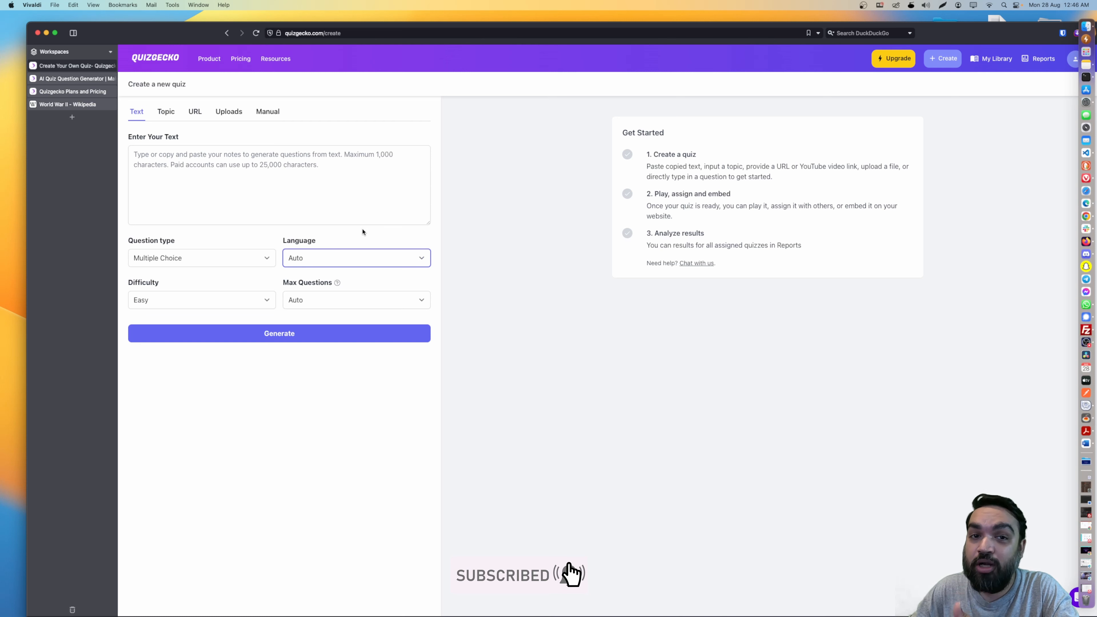
left_click(245, 307)
left_click(332, 306)
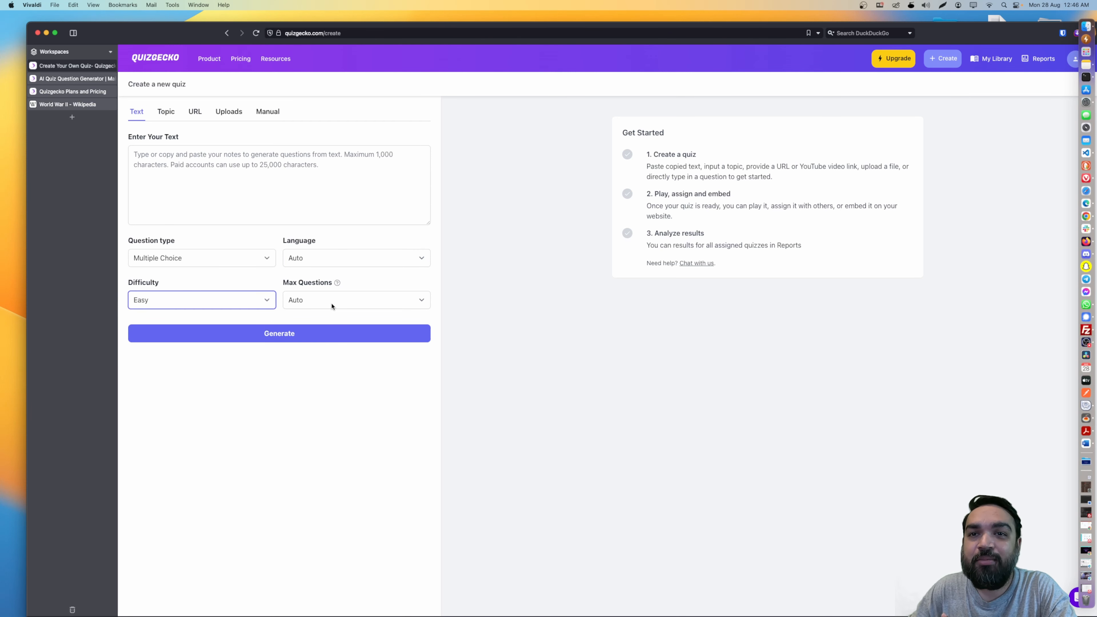
left_click(331, 305)
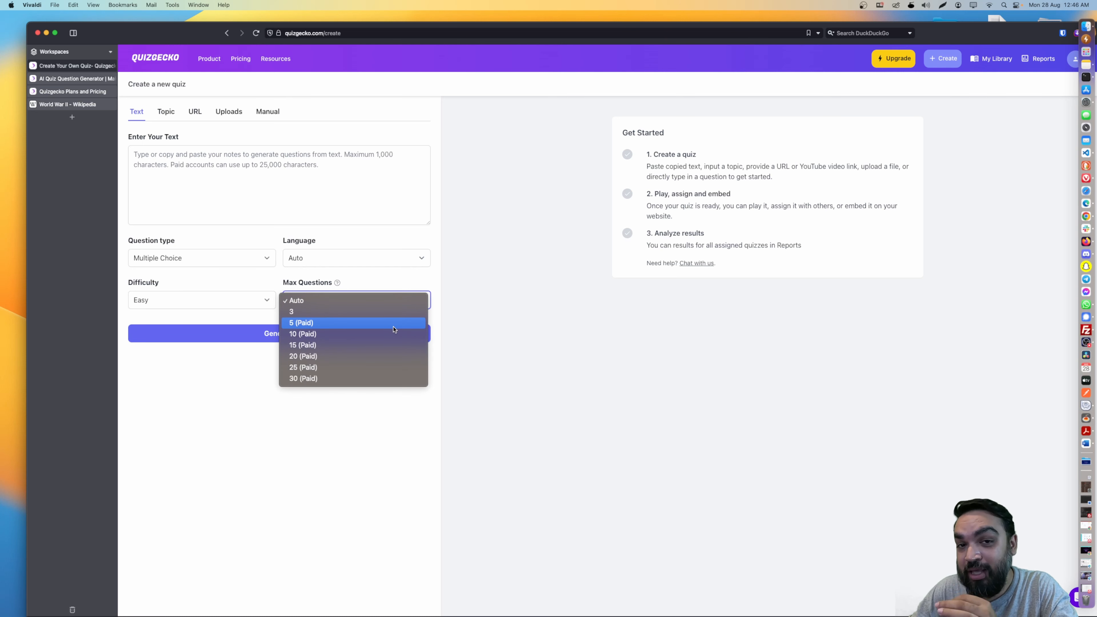
left_click(385, 195)
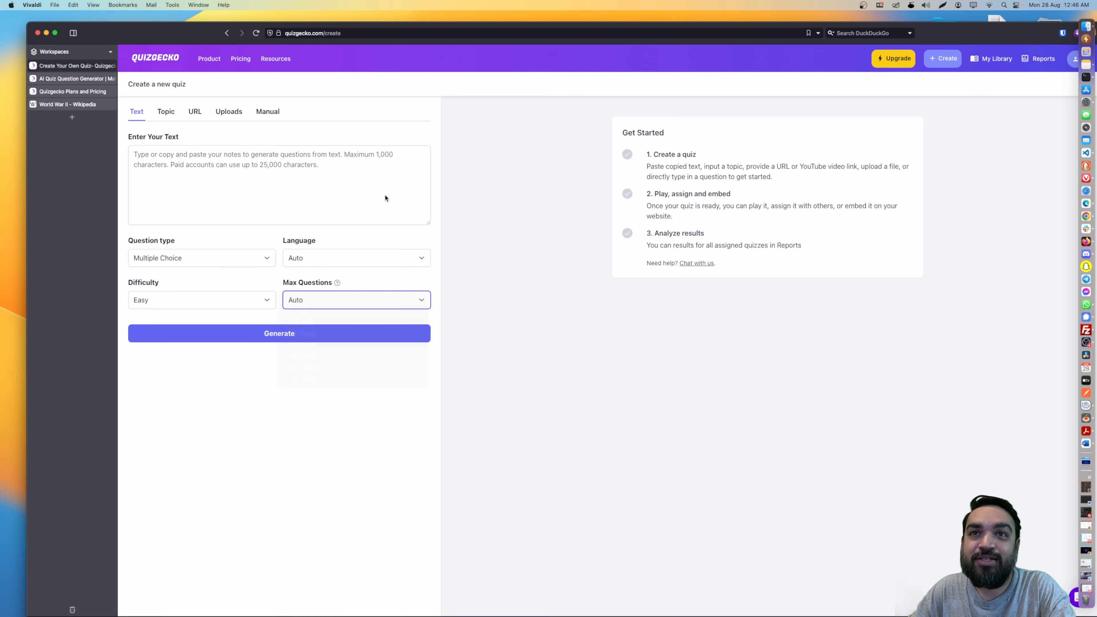
left_click(385, 196)
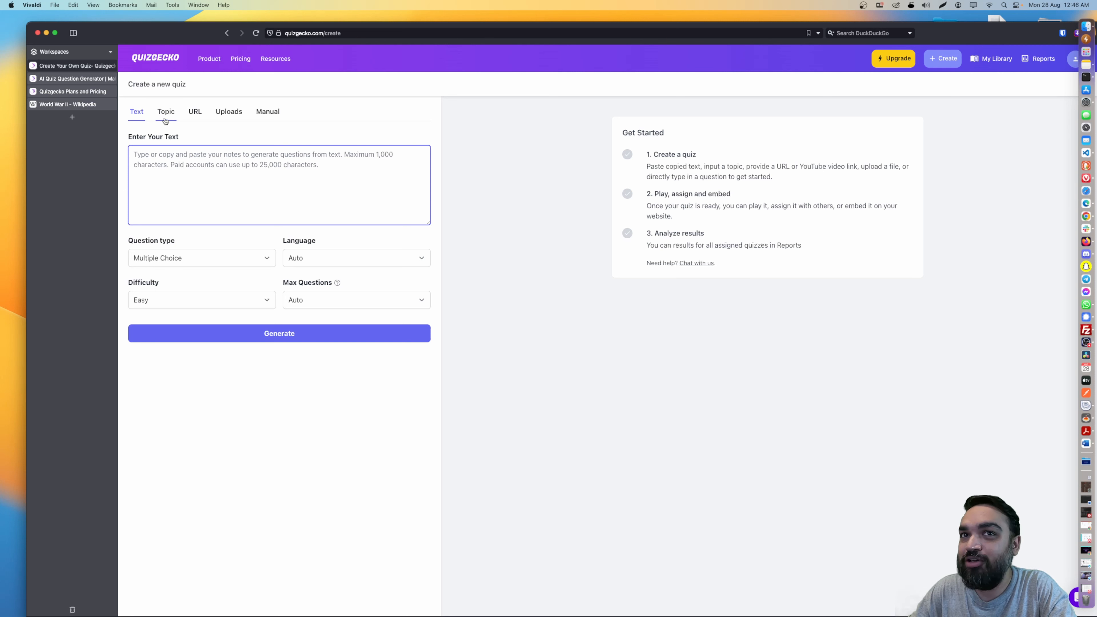
Step: Paste the copied World War II article text as the quiz's source text
left_click(176, 114)
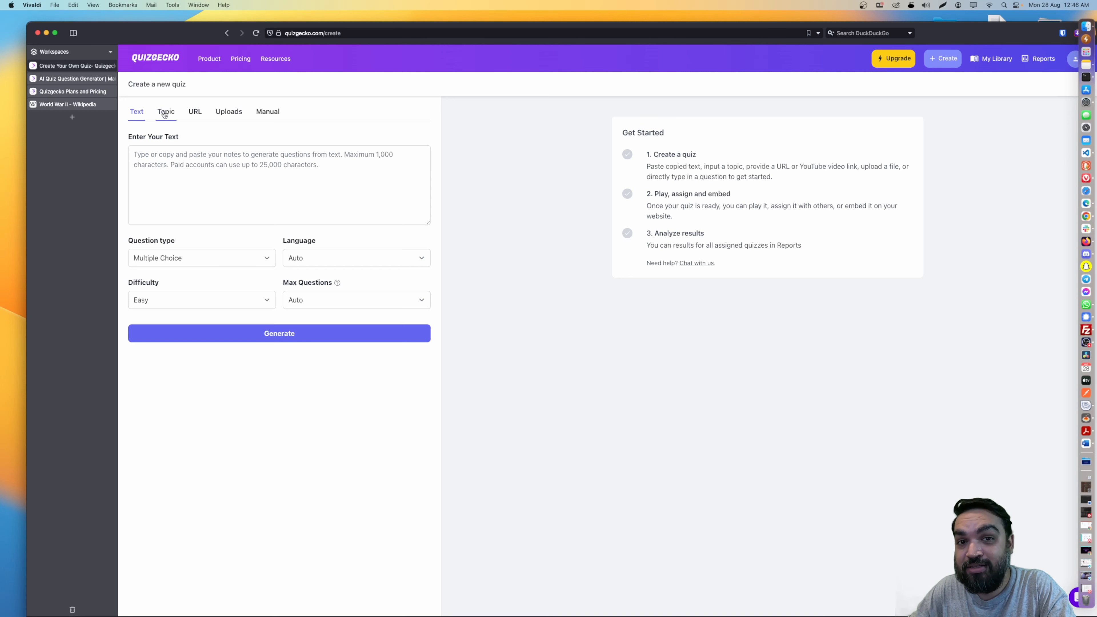
left_click(178, 160)
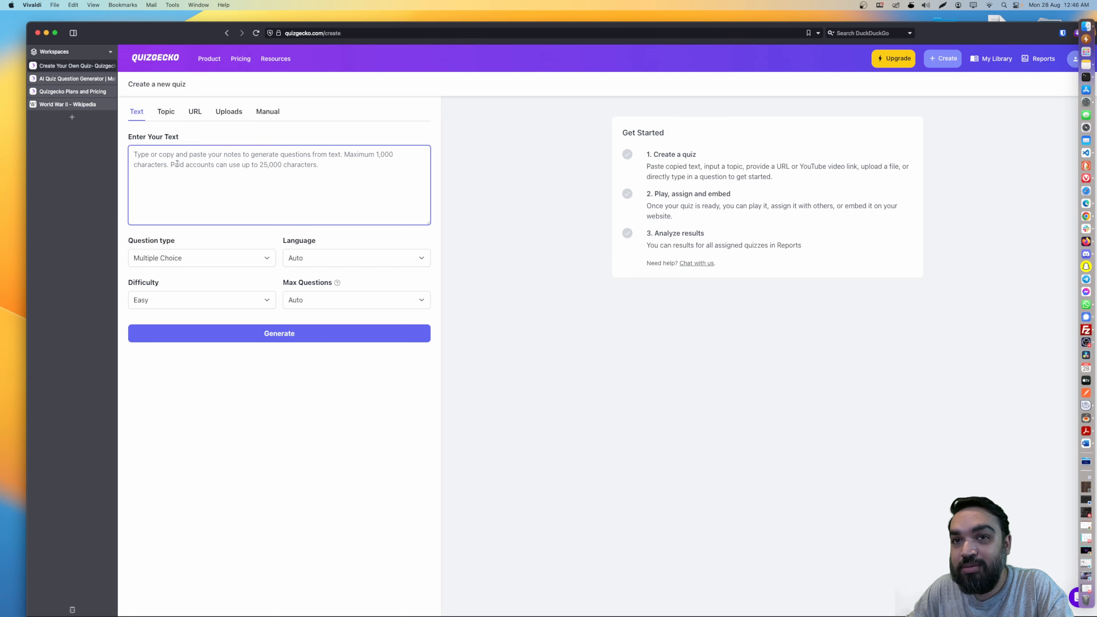
key("super+v")
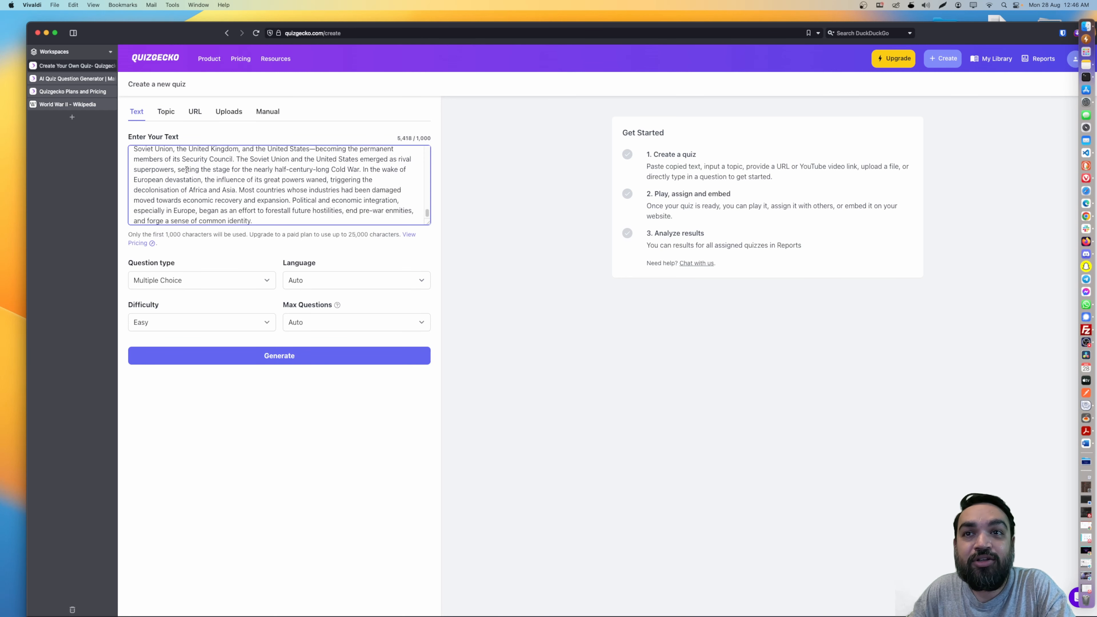
Step: Examine the Topic and URL input modes for quiz creation and the accepted sources listed in the Get Started guide
left_click(173, 112)
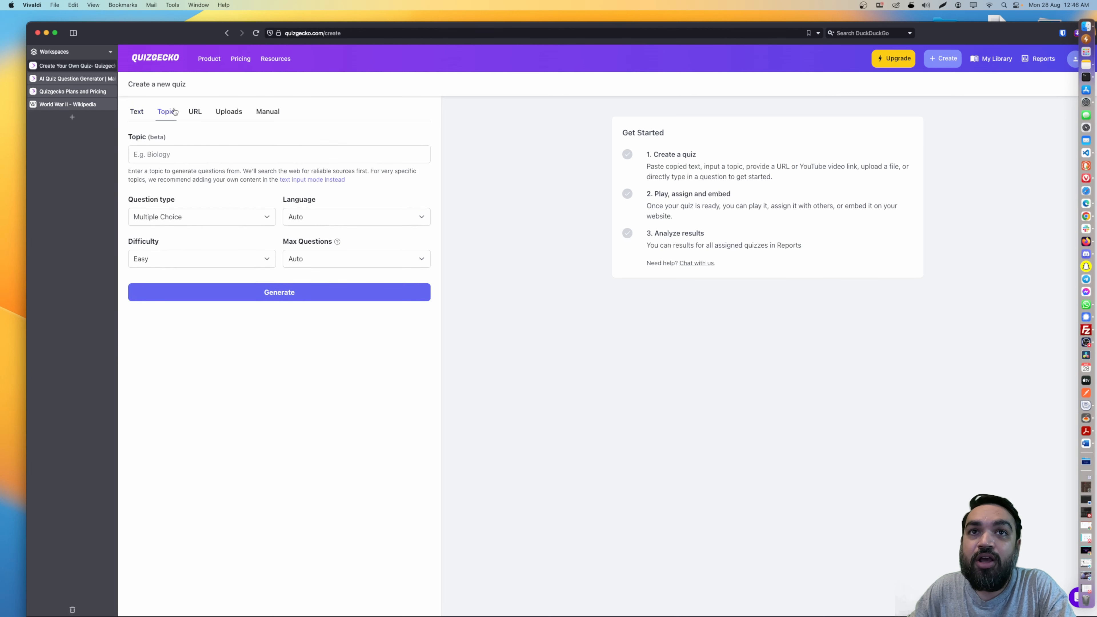
left_click(179, 153)
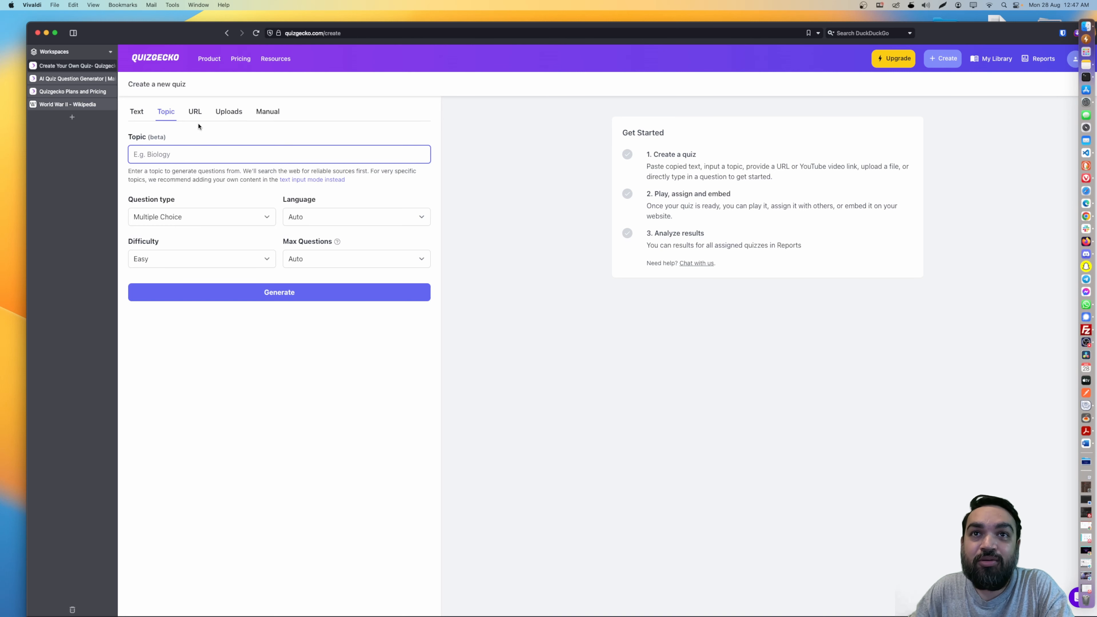
left_click(197, 113)
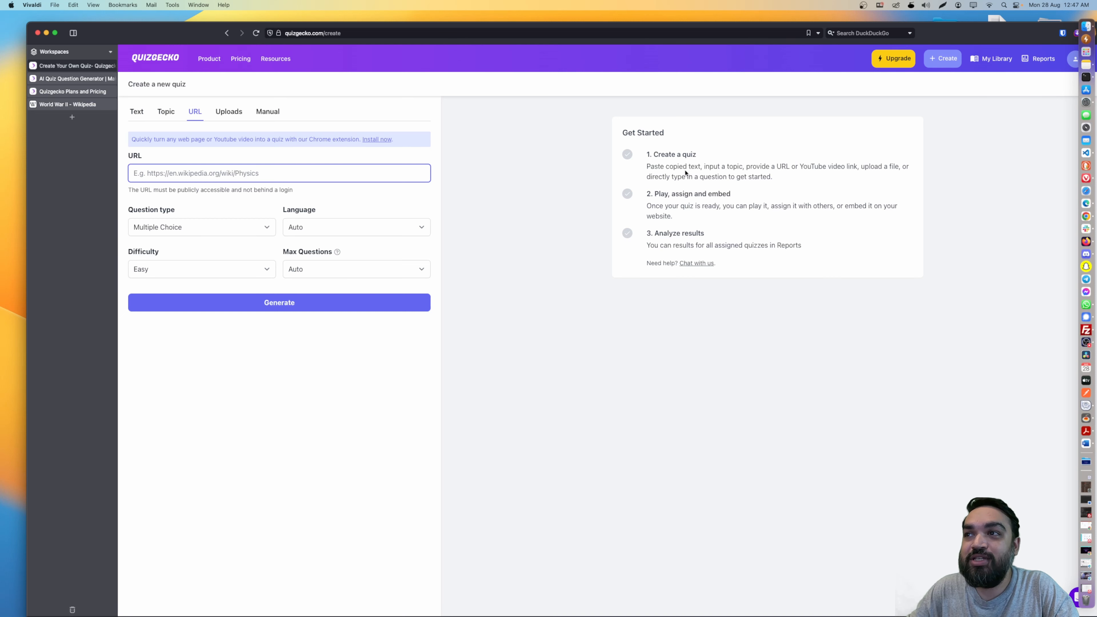
left_click_drag(678, 168, 782, 167)
left_click(789, 174)
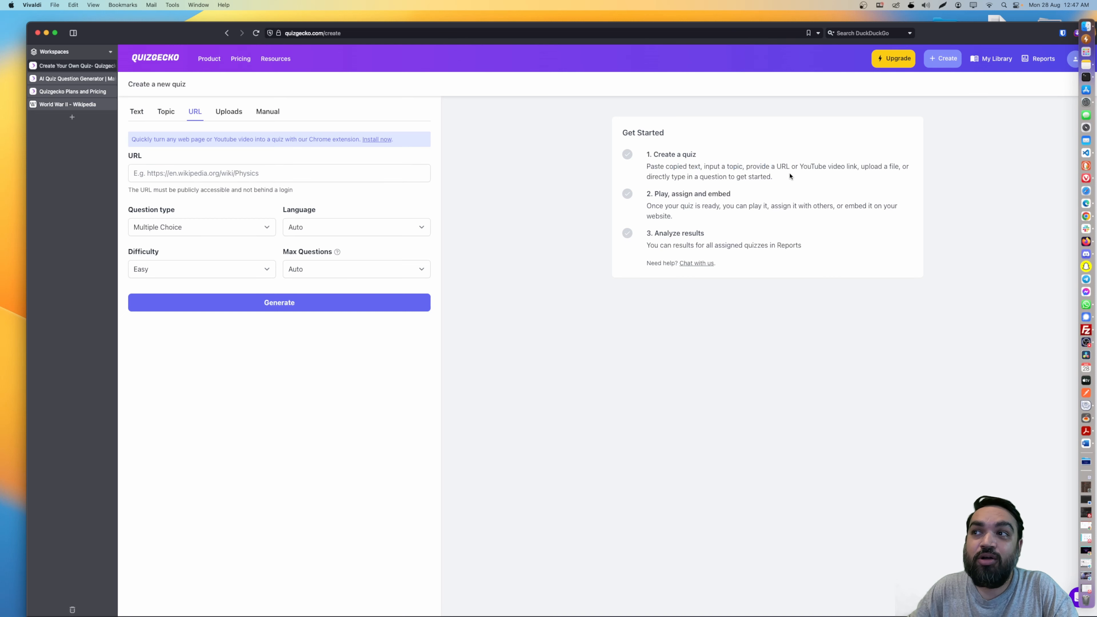
left_click_drag(871, 165, 756, 177)
left_click(875, 167)
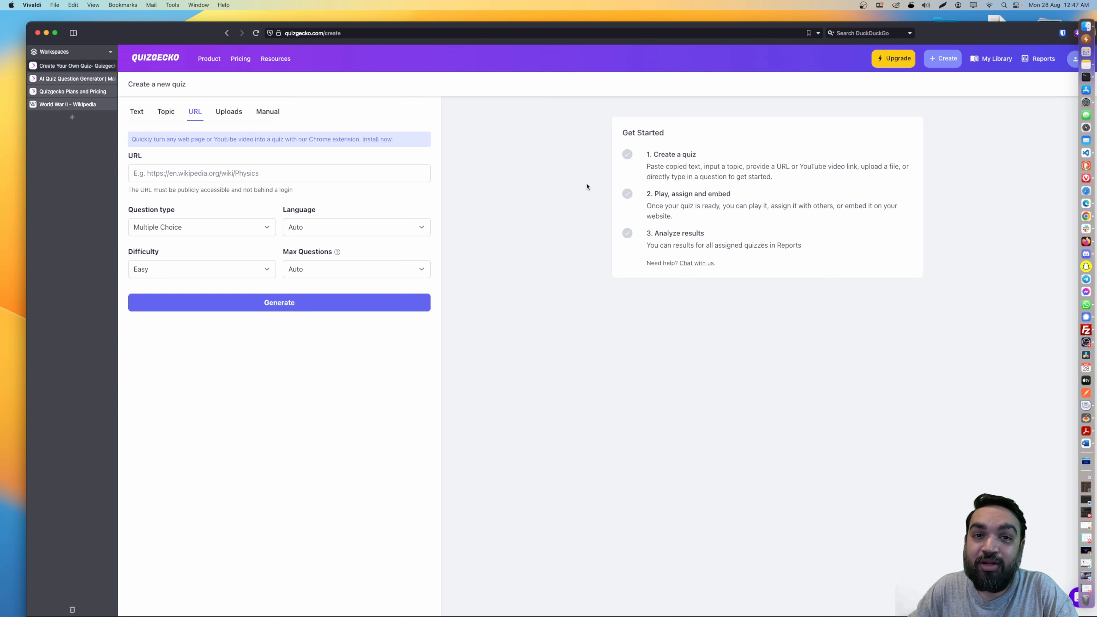
Step: Examine the Uploads and Manual input modes, and return to the pasted World War II text in Text mode
left_click(227, 113)
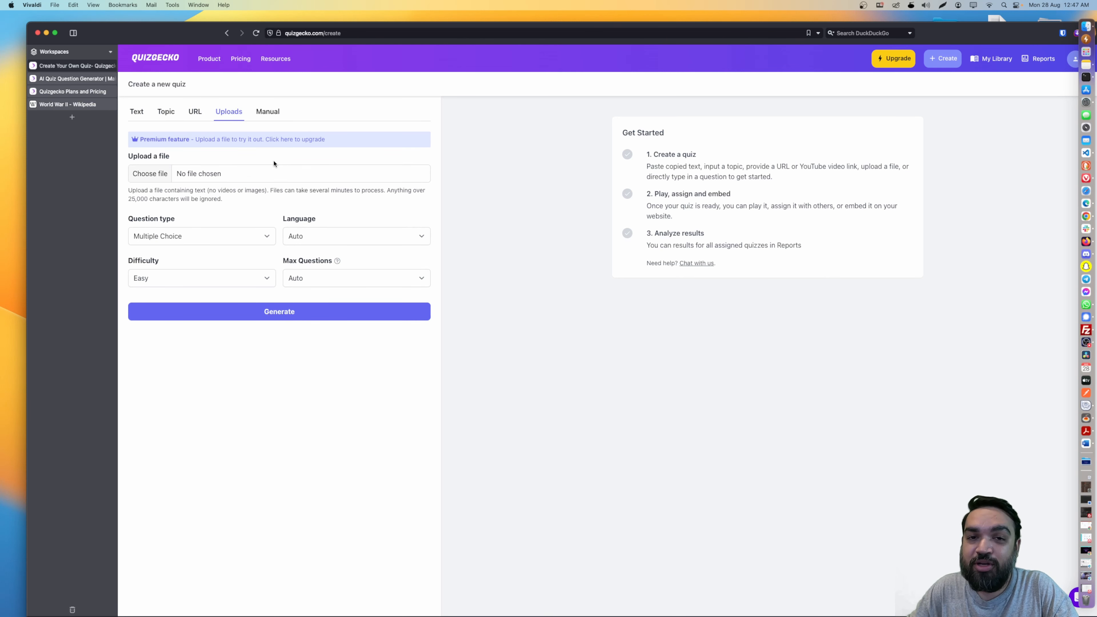
left_click(269, 113)
left_click(291, 196)
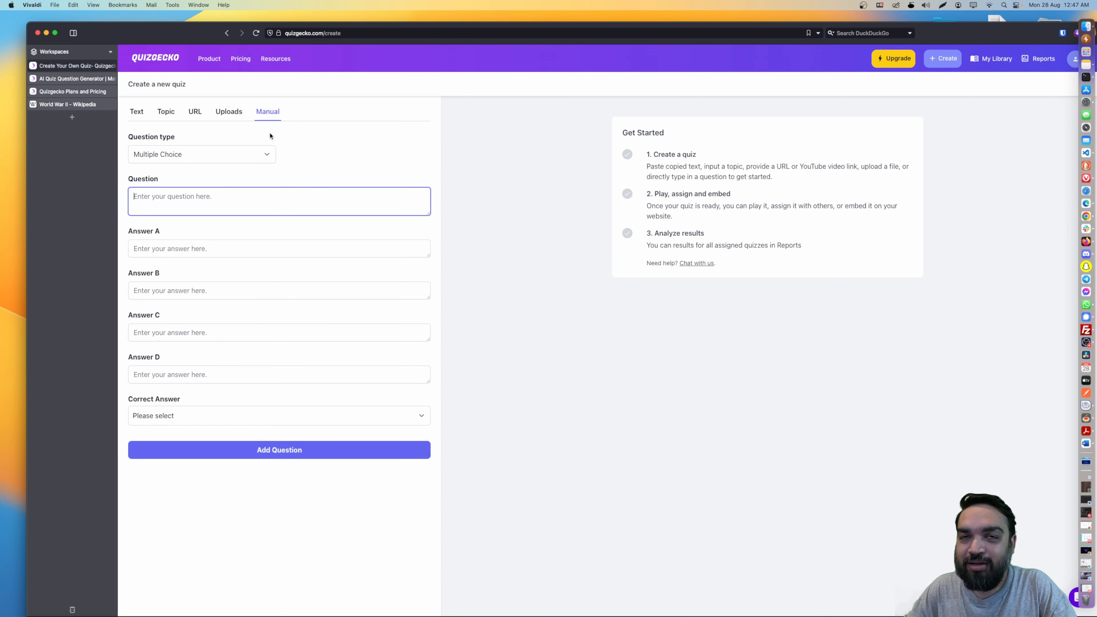
left_click(137, 111)
scroll(301, 208, "down", 10)
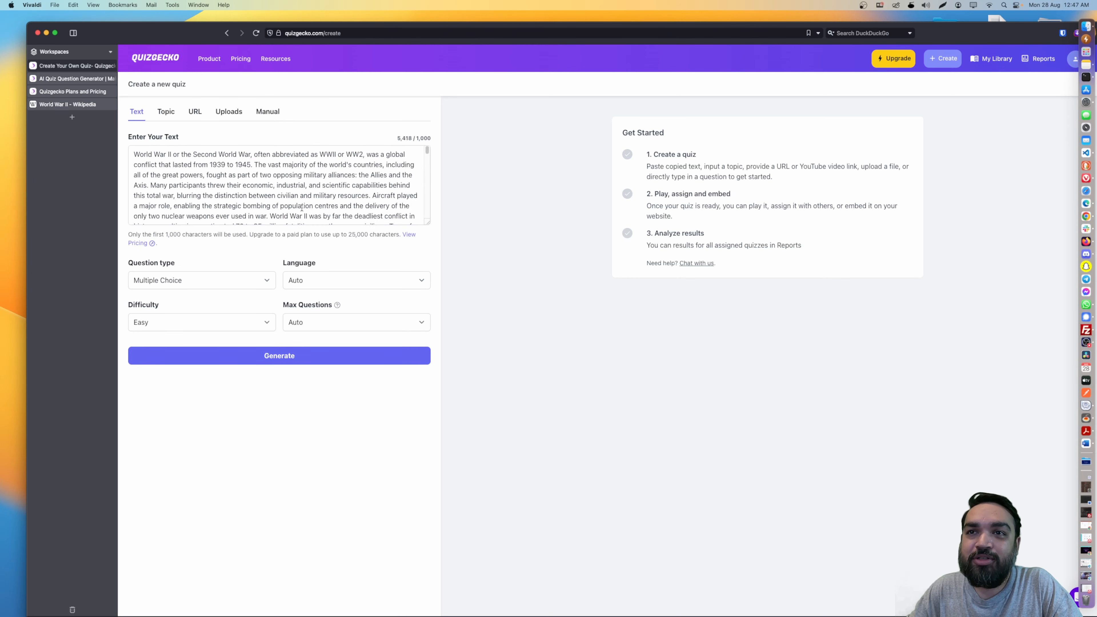
Step: Generate an Easy Multiple Choice quiz from the pasted World War II text, with language and maximum questions on Auto
scroll(191, 218, "down", 10)
scroll(201, 203, "up", 8)
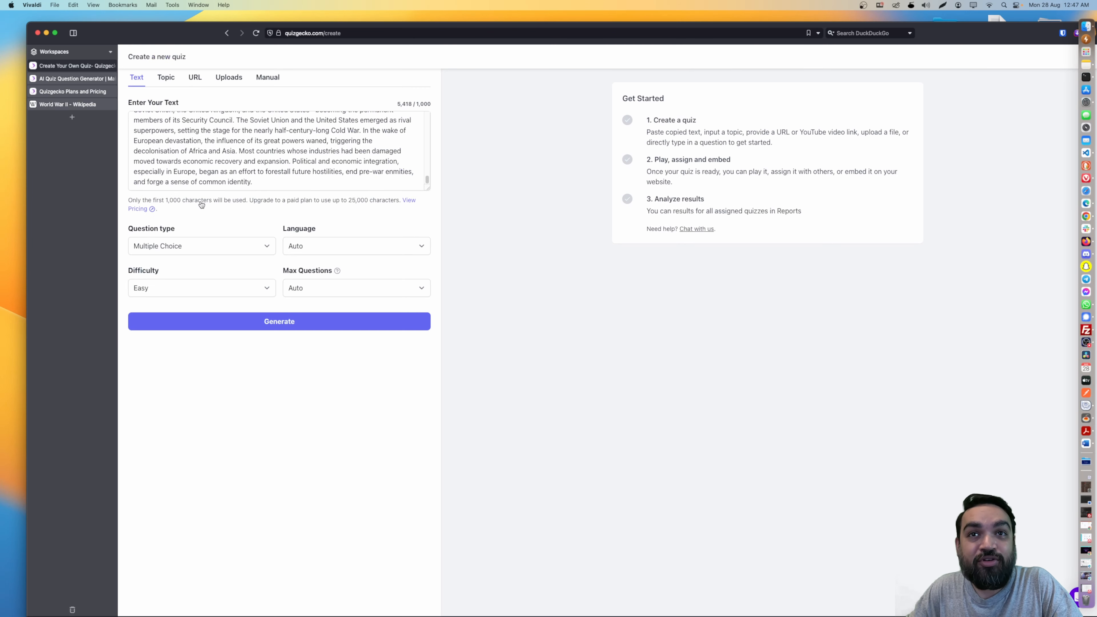
left_click(256, 330)
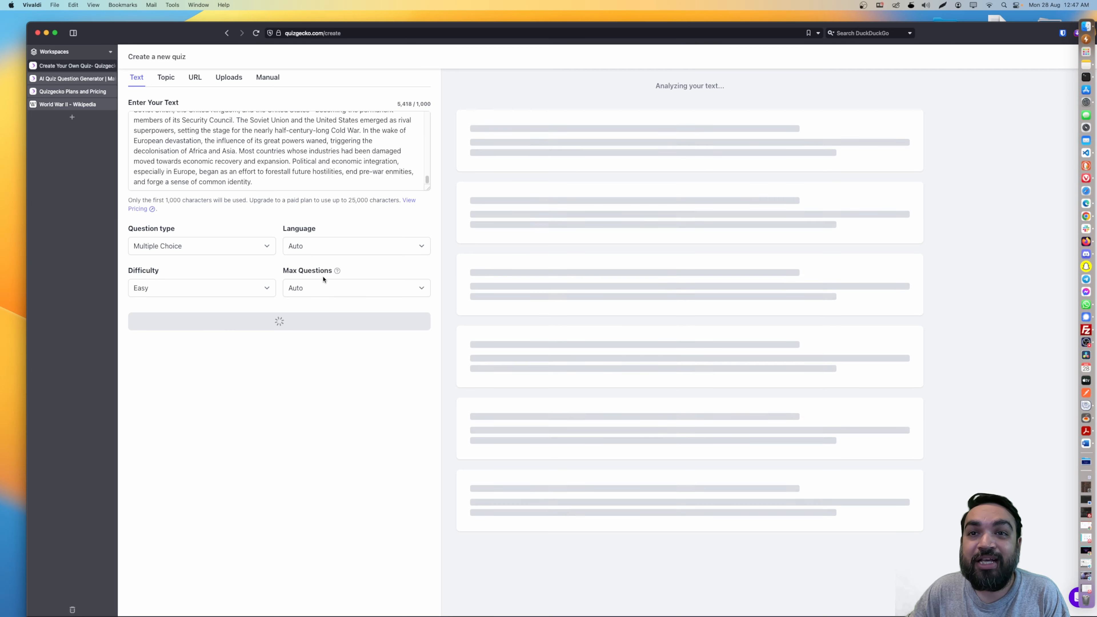
left_click(345, 288)
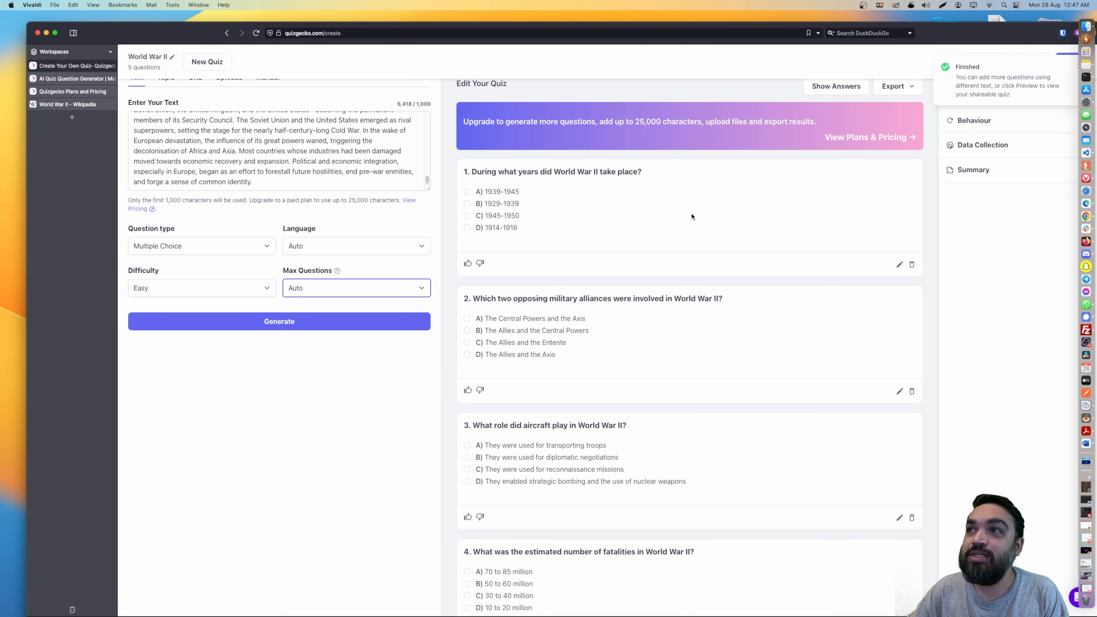
Step: Review the generated World War II questions and open the quiz's share link in a new tab
scroll(691, 215, "down", 15)
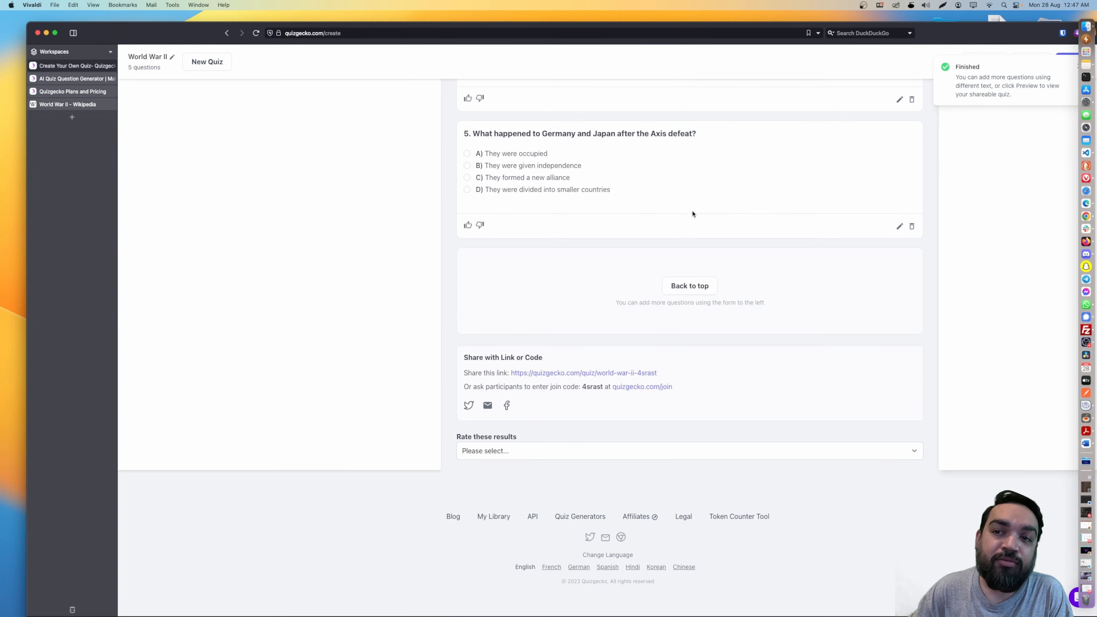
scroll(692, 214, "down", 1)
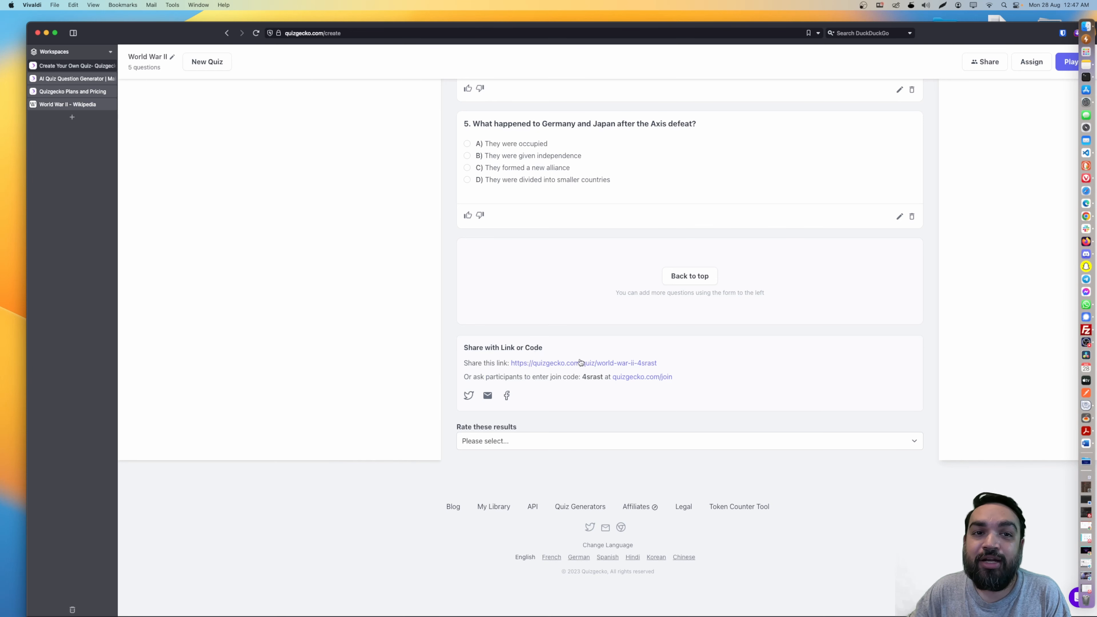
right_click(646, 366)
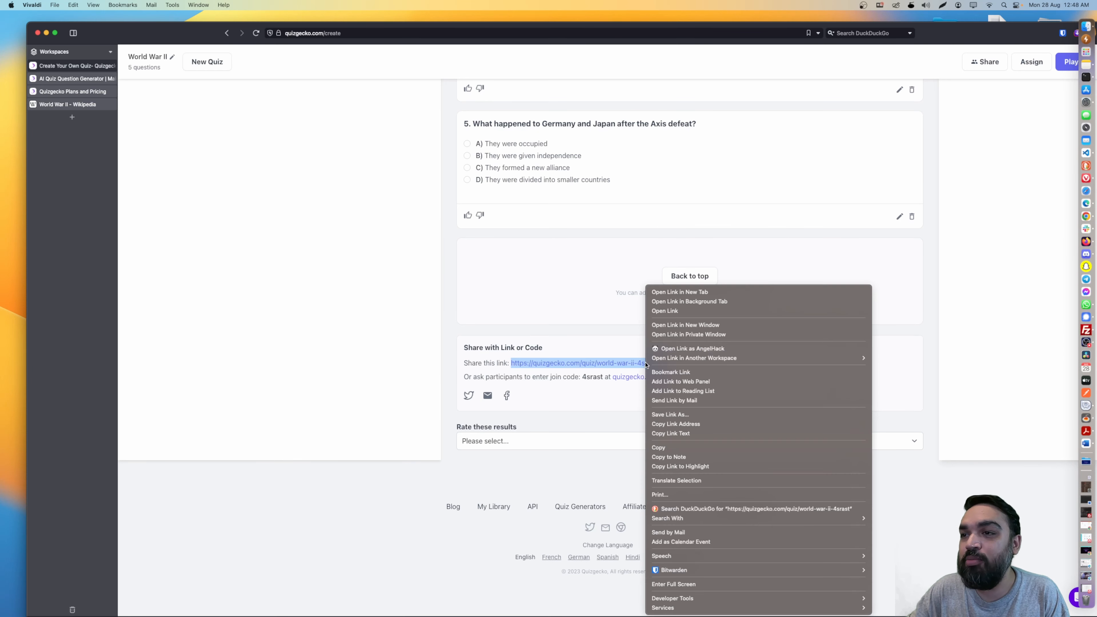
left_click(677, 294)
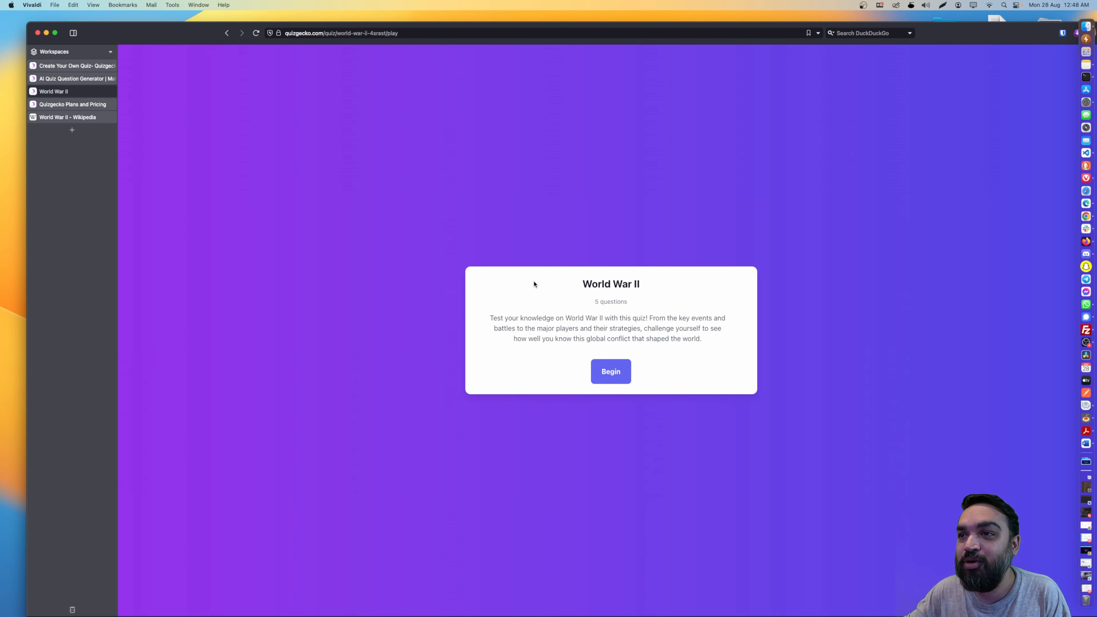
Step: Begin the quiz and answer "1939-1945" for the war's years and "The Allies and the Axis" for the opposing alliances
left_click(611, 373)
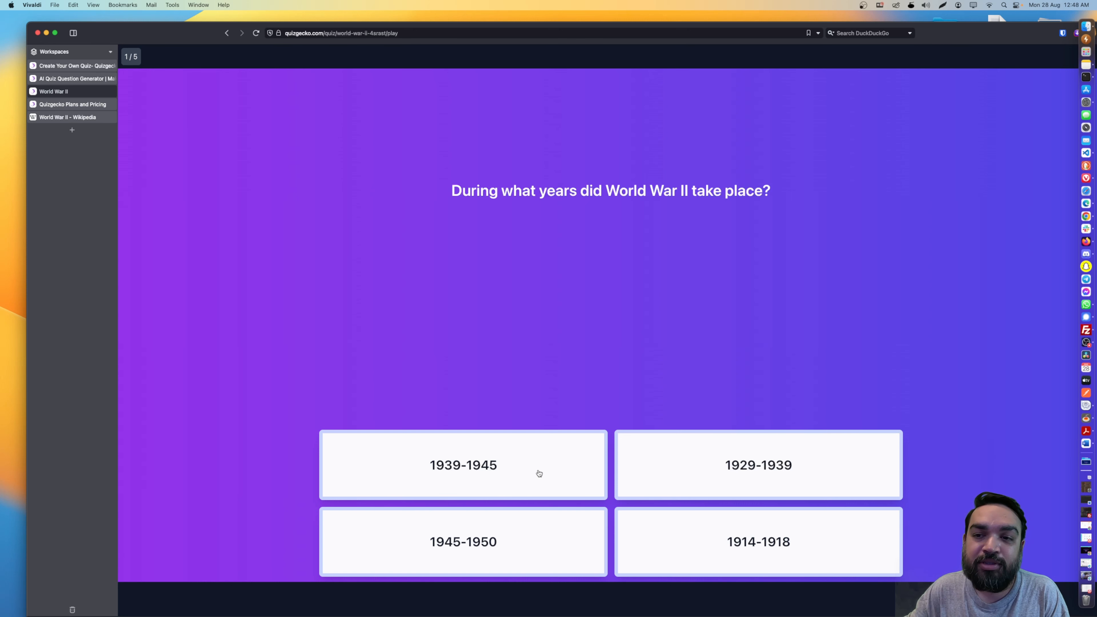
left_click(391, 448)
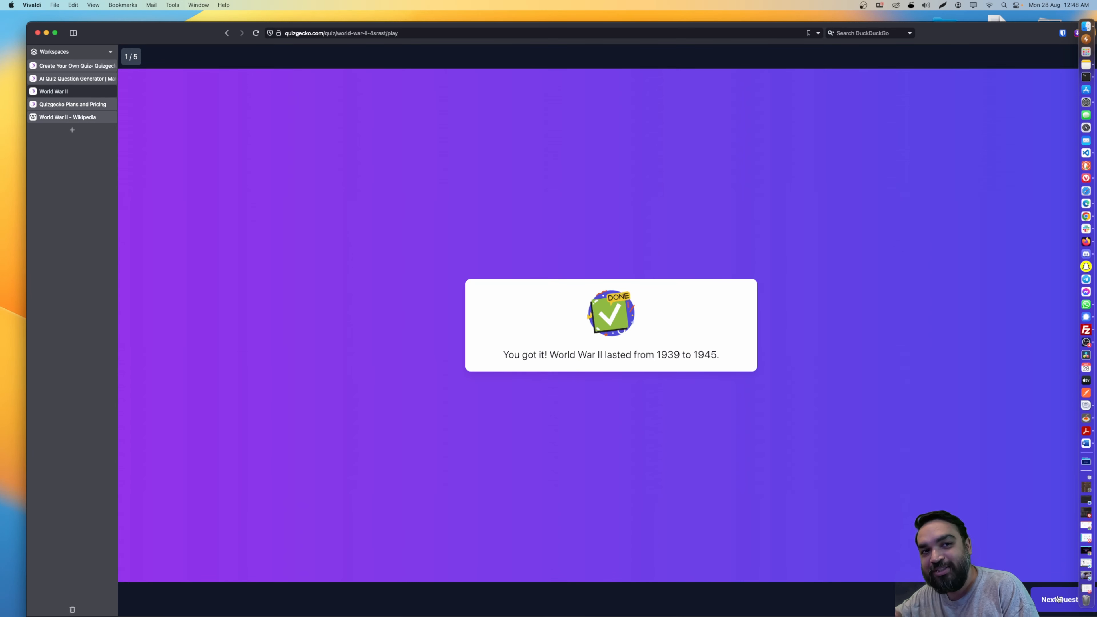
left_click(1071, 600)
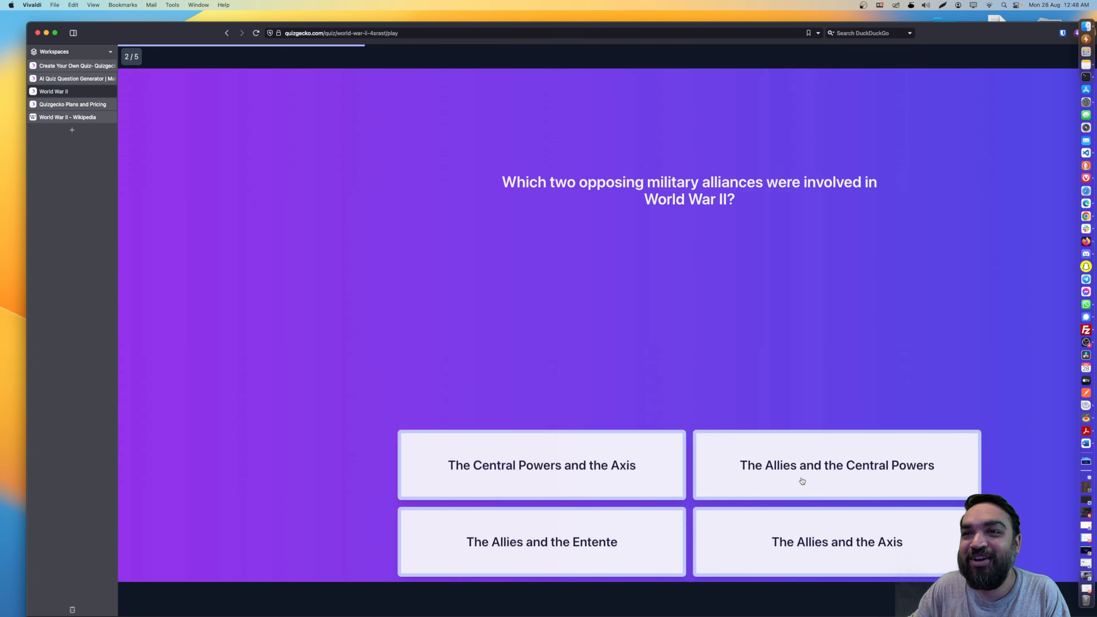
left_click(735, 529)
left_click(1071, 599)
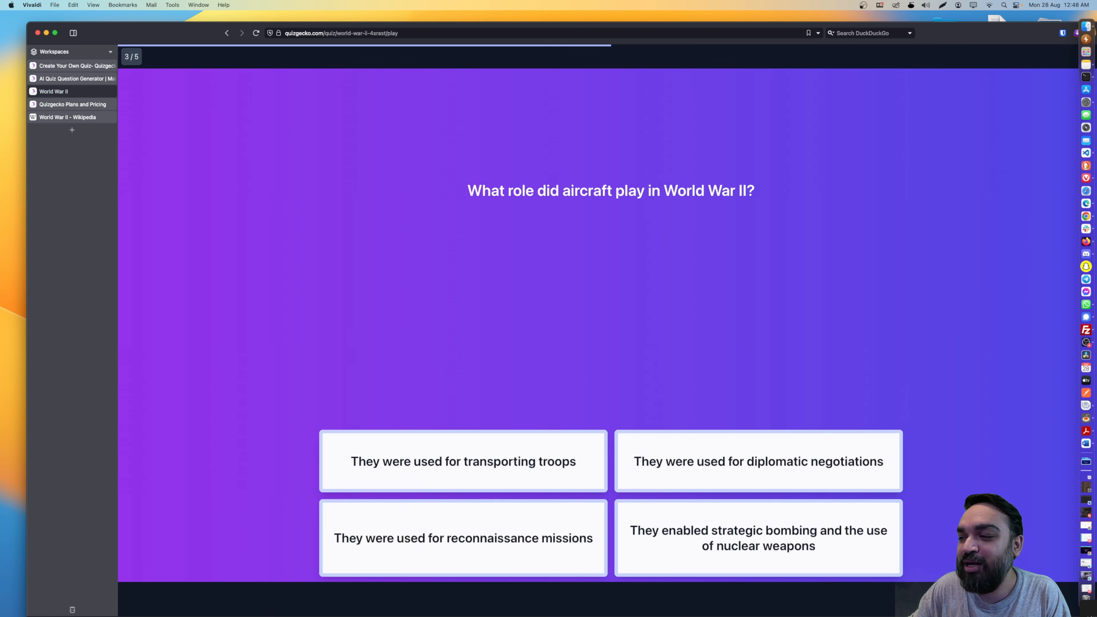
Step: Finish the quiz, answering "They were used for diplomatic negotiations" for aircraft, "70 to 85 million" for fatalities and "They formed a new alliance" for Germany and Japan
left_click(746, 475)
left_click(1071, 599)
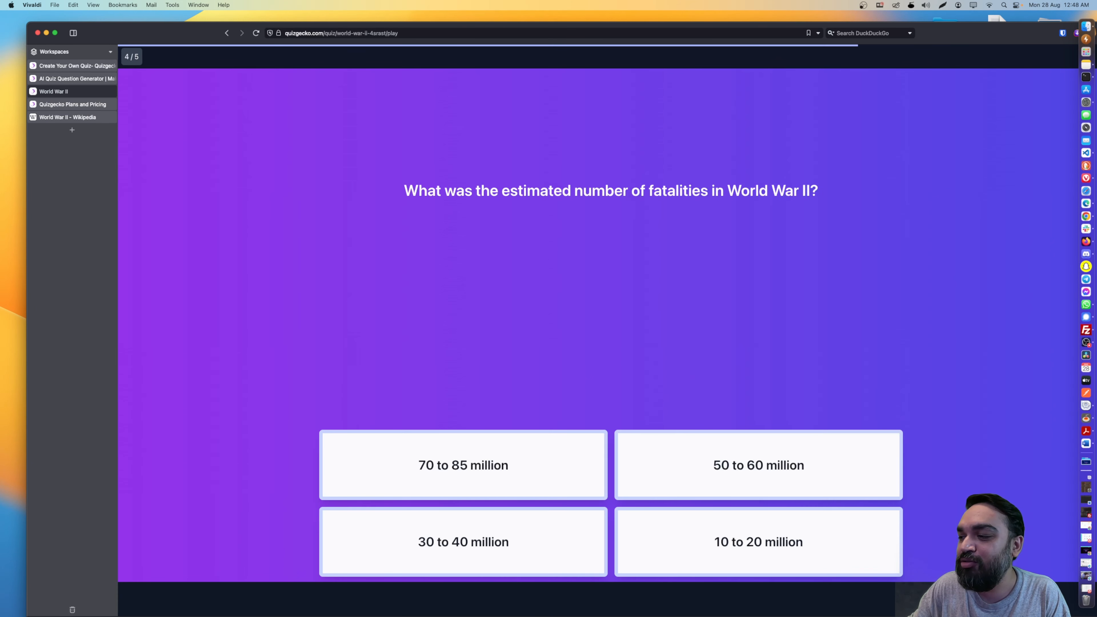
left_click(507, 467)
left_click(1071, 600)
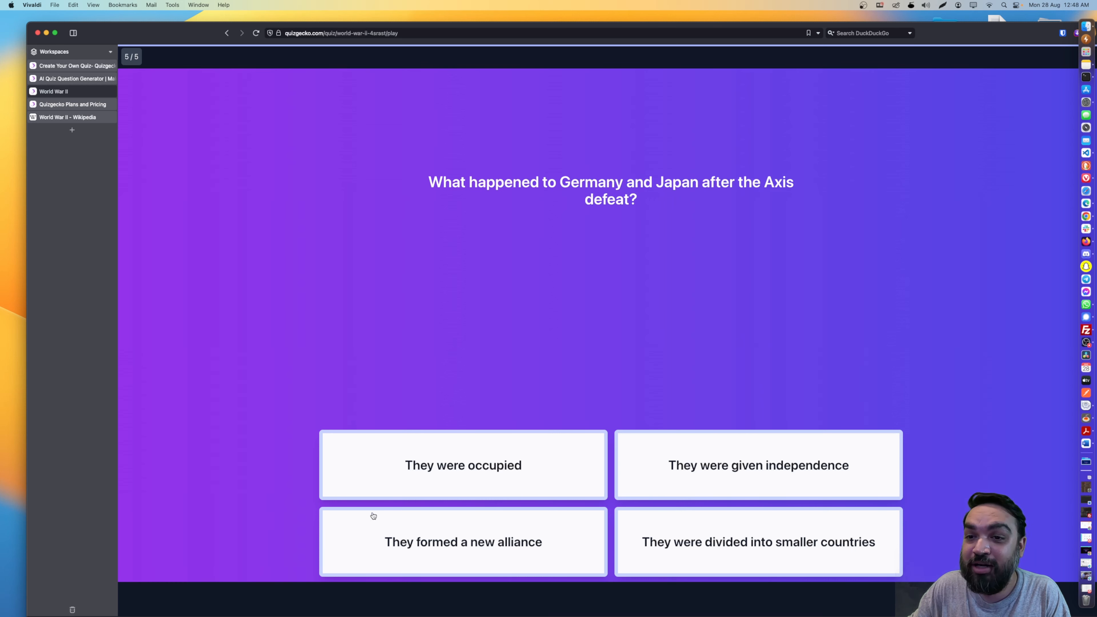
left_click(410, 549)
left_click(1071, 599)
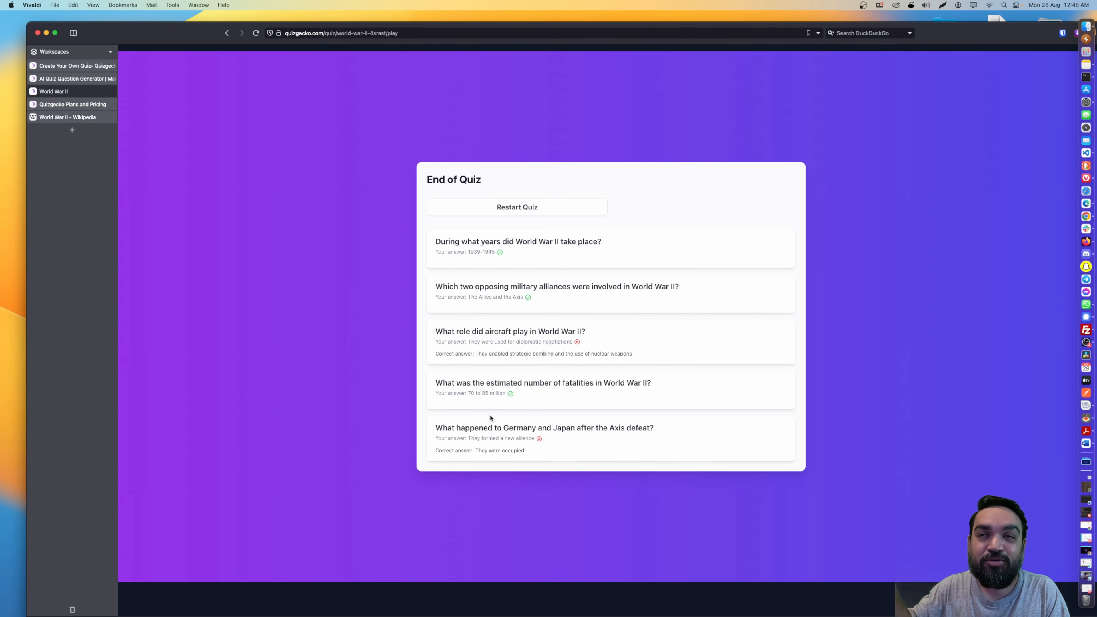
Step: Return to the quiz editor, examine the editable fields of the first question, and leave its edit form without saving
left_click(94, 68)
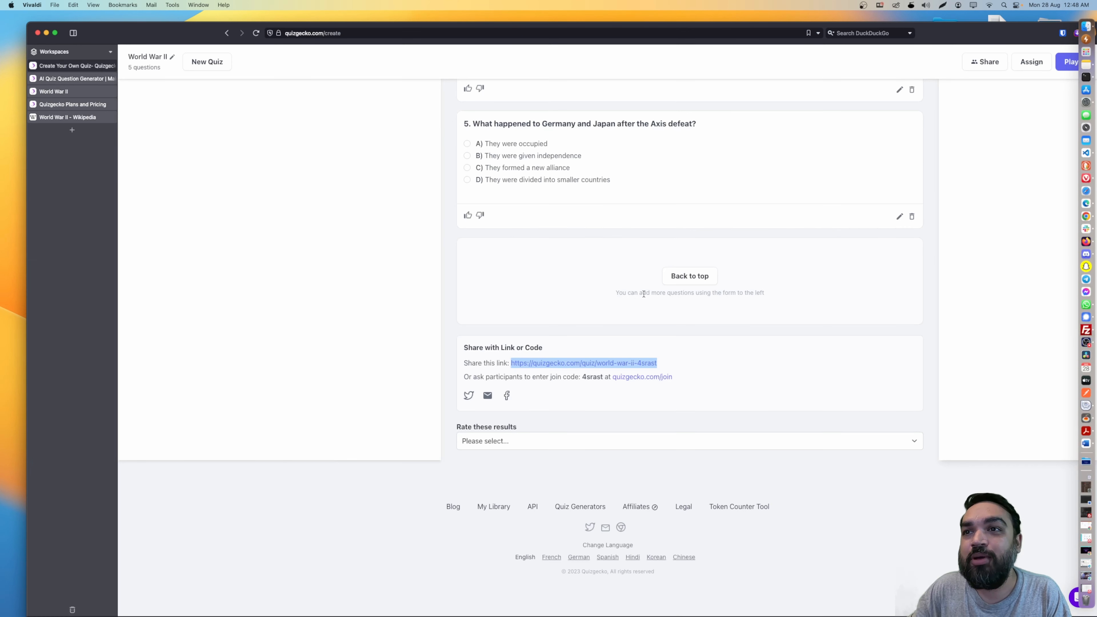
left_click(690, 276)
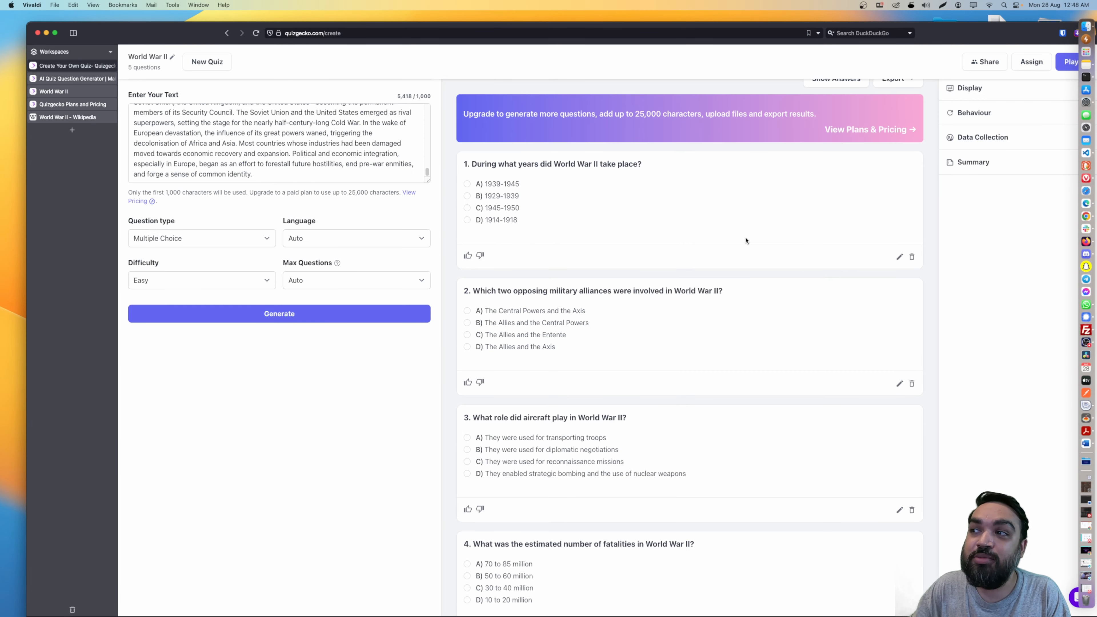
left_click(900, 256)
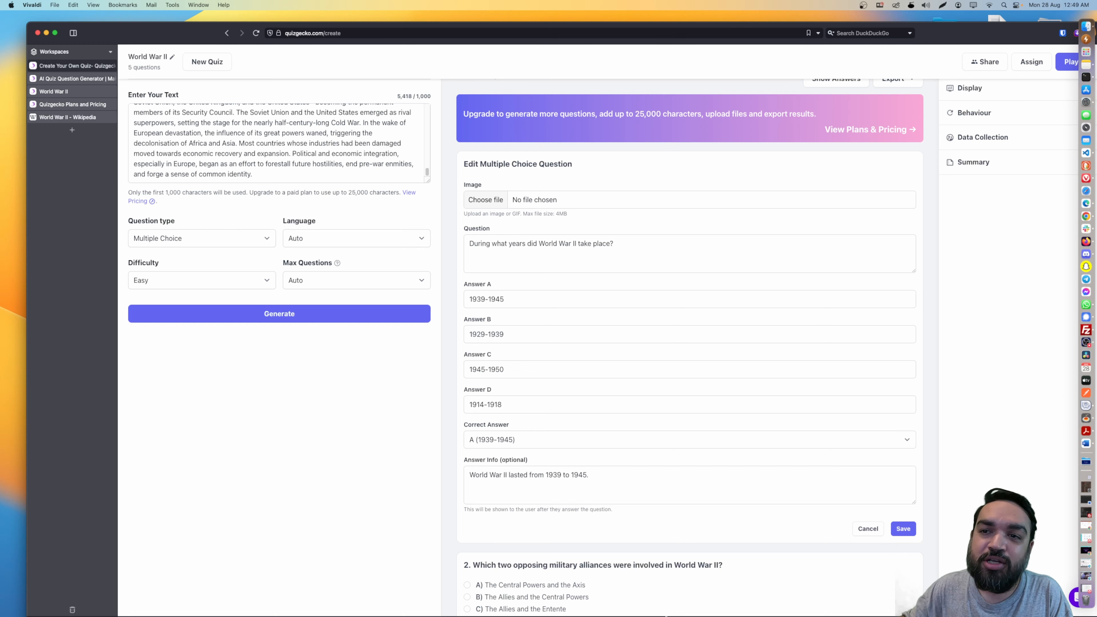
scroll(609, 369, "down", 5)
scroll(609, 370, "down", 3)
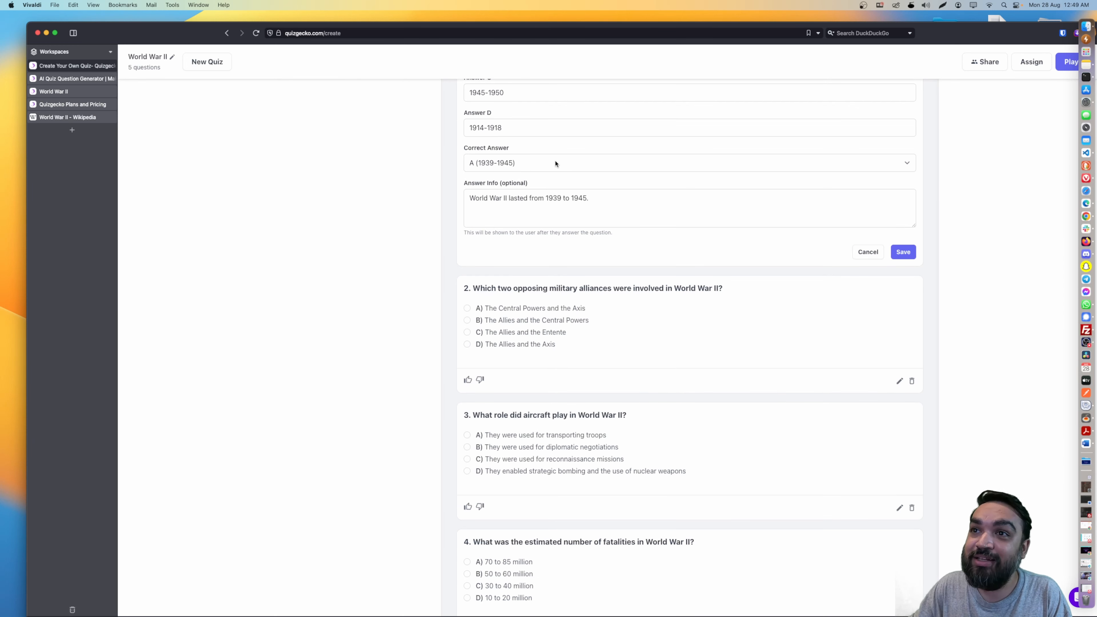
scroll(552, 190, "down", 2)
left_click(638, 131)
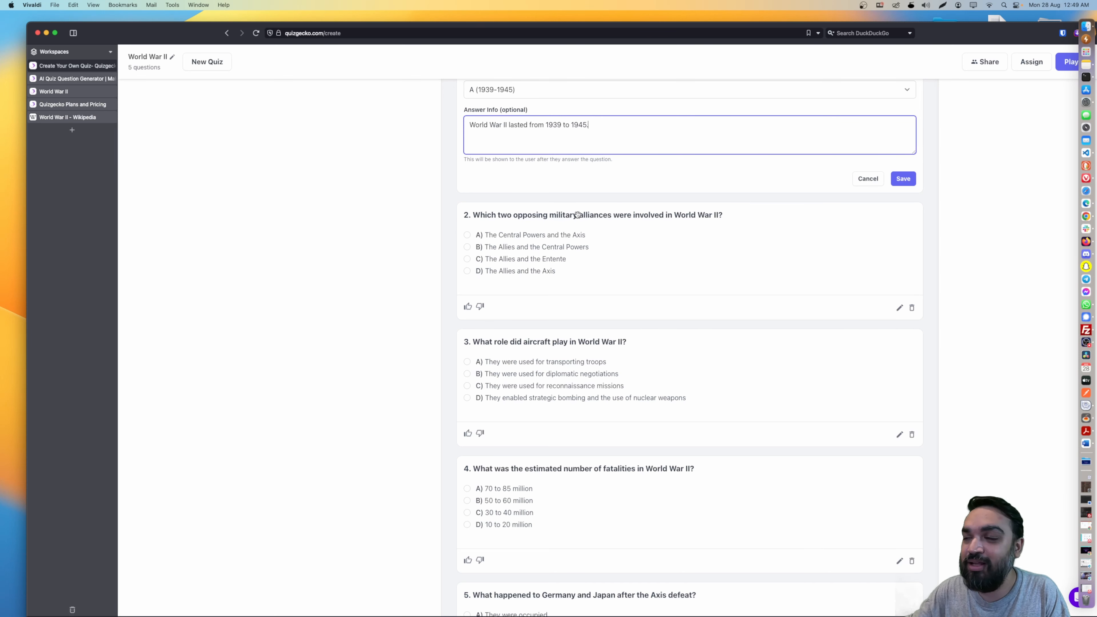
scroll(607, 246, "up", 3)
scroll(608, 244, "up", 8)
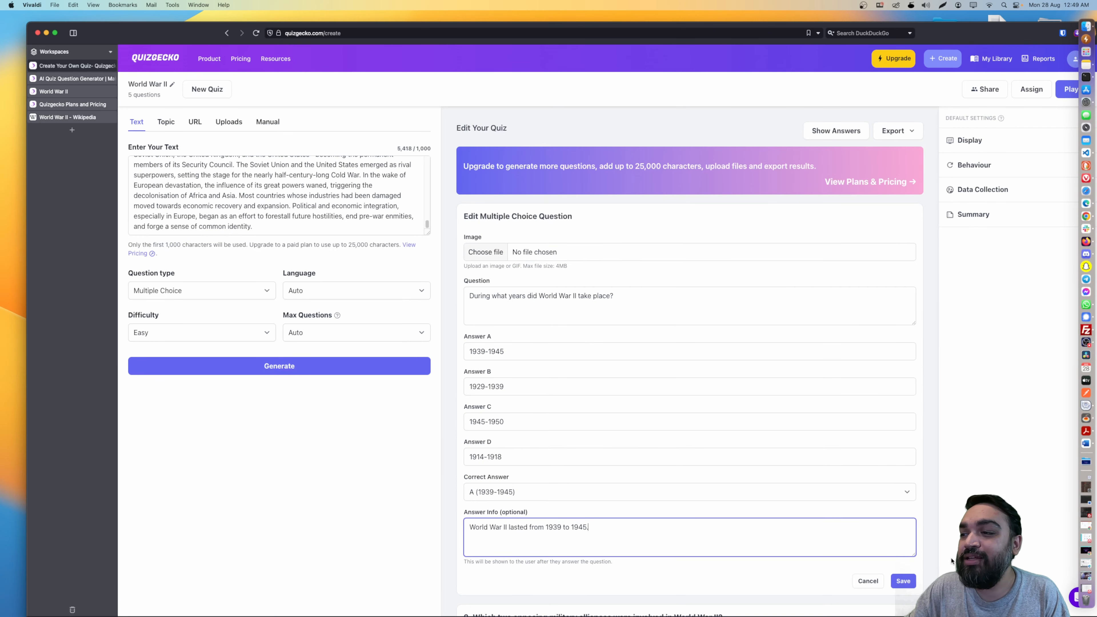
left_click(866, 581)
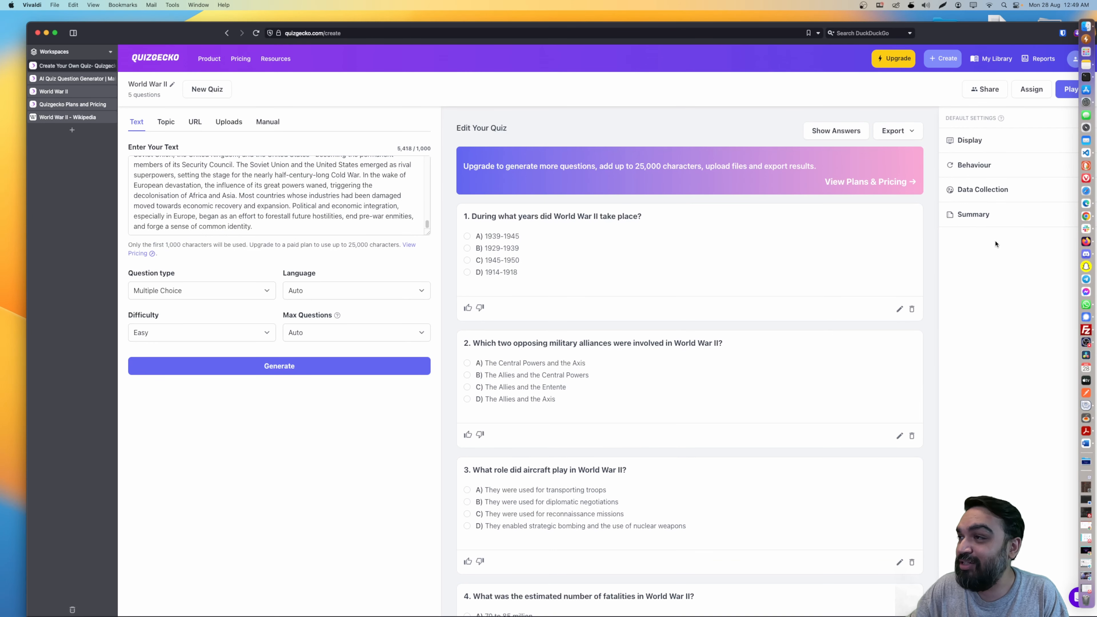
Step: Examine the quiz's default Display options and the Behaviour options
left_click(969, 140)
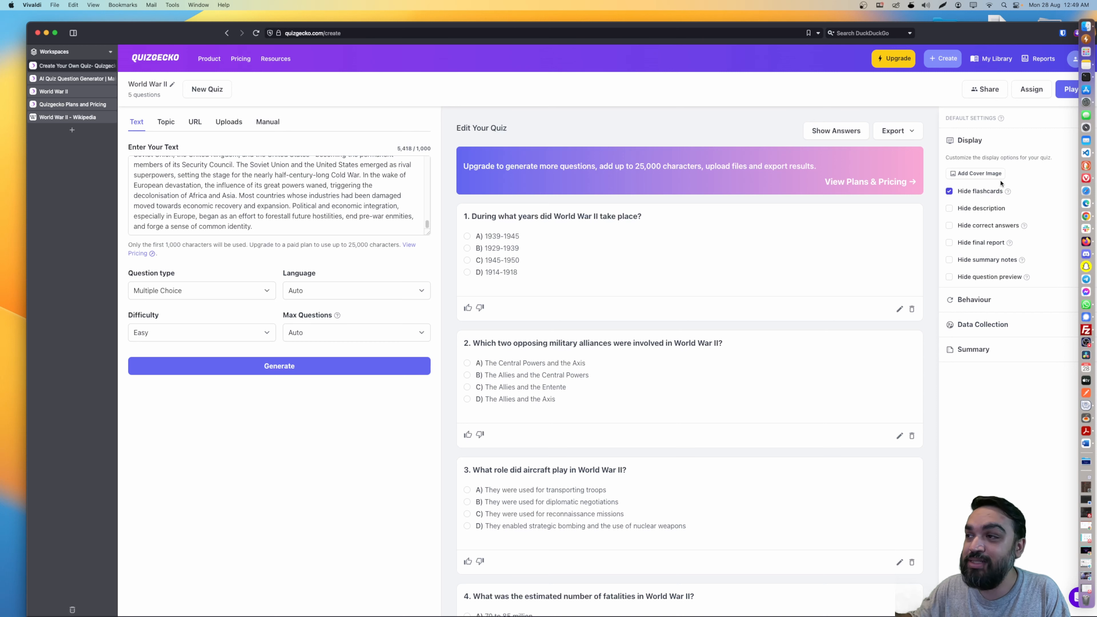
left_click(972, 212)
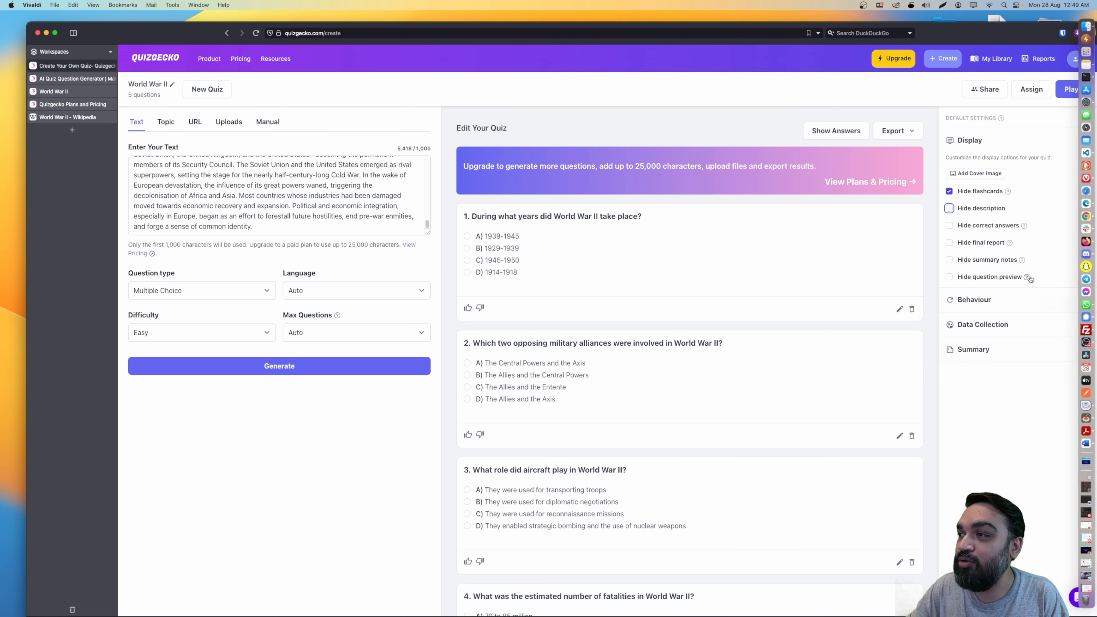
left_click(986, 306)
scroll(1011, 351, "down", 3)
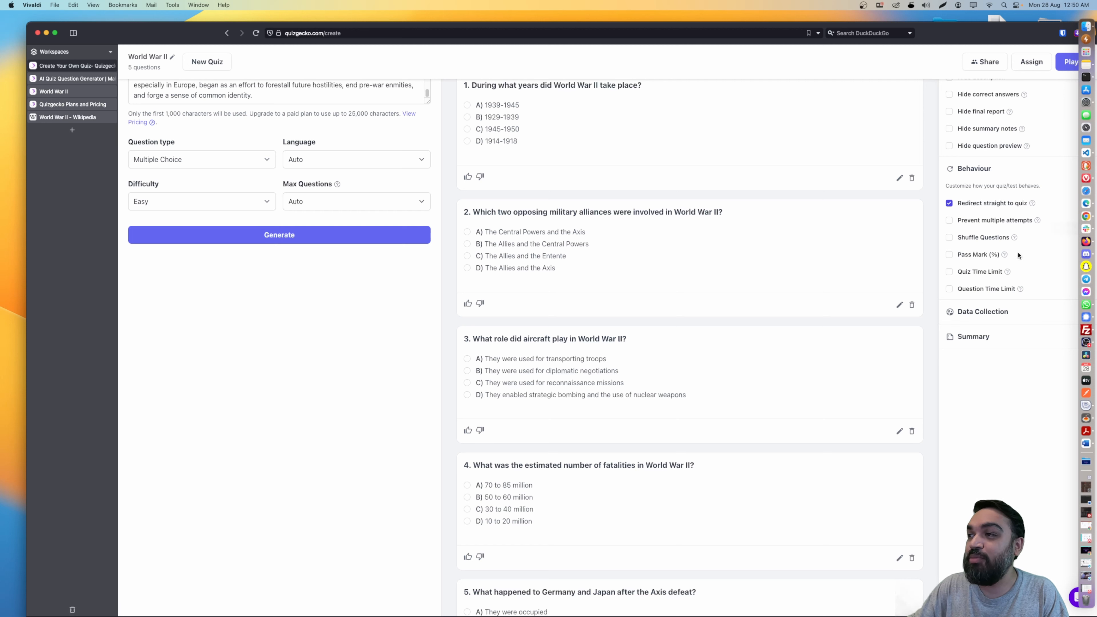
Step: Examine the Pass Mark (%) and Quiz Time Limit options in the Behaviour settings, leaving both turned off
left_click(983, 259)
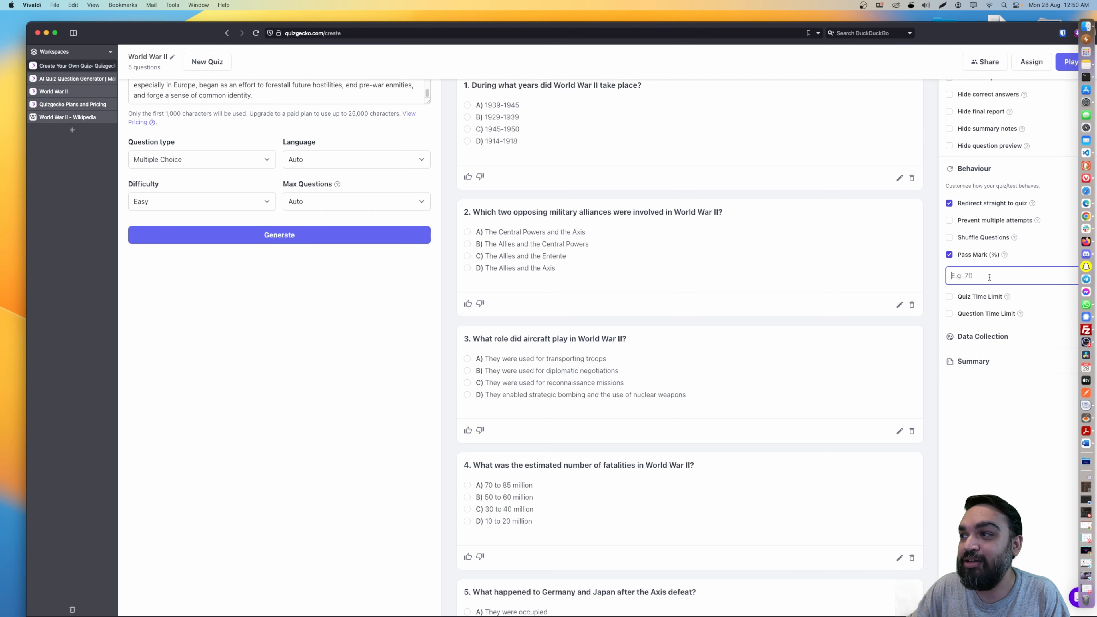
left_click(962, 257)
left_click(962, 258)
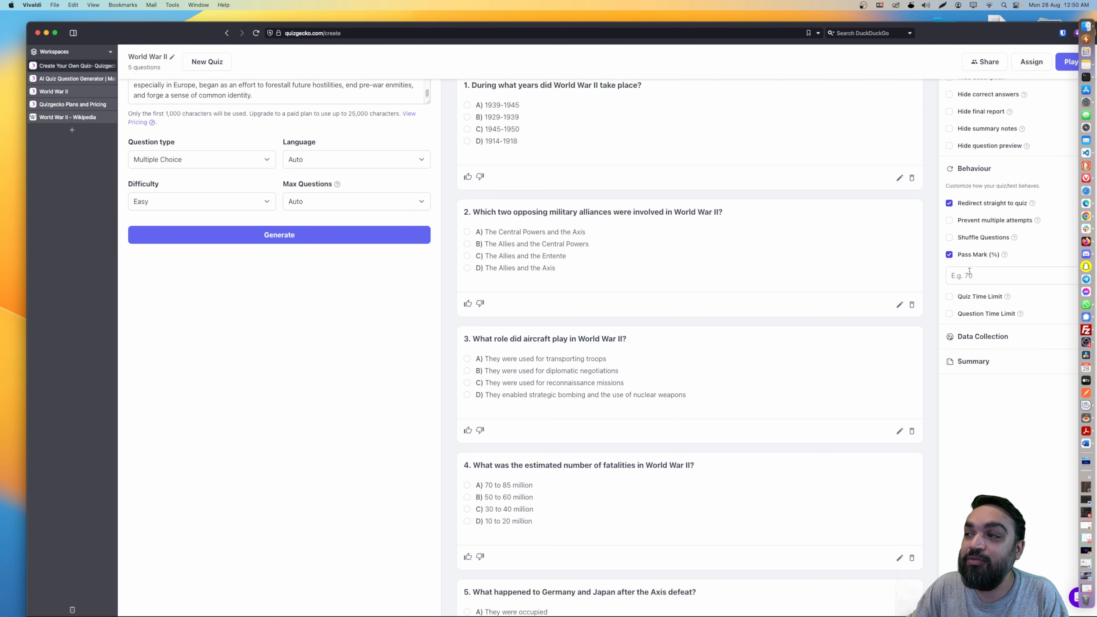
left_click(978, 277)
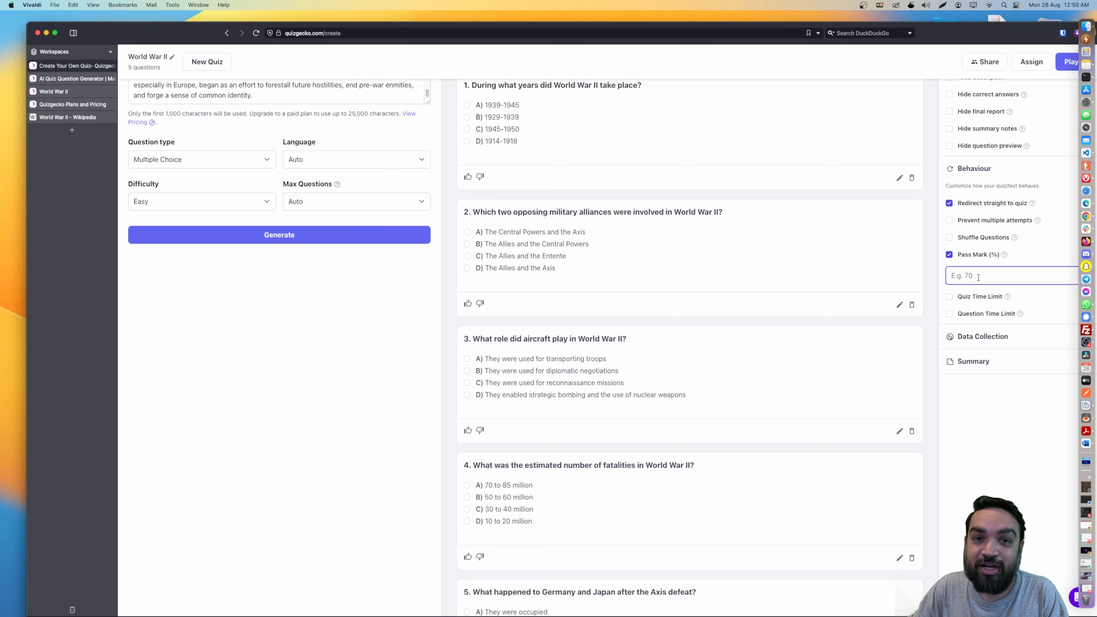
left_click(974, 254)
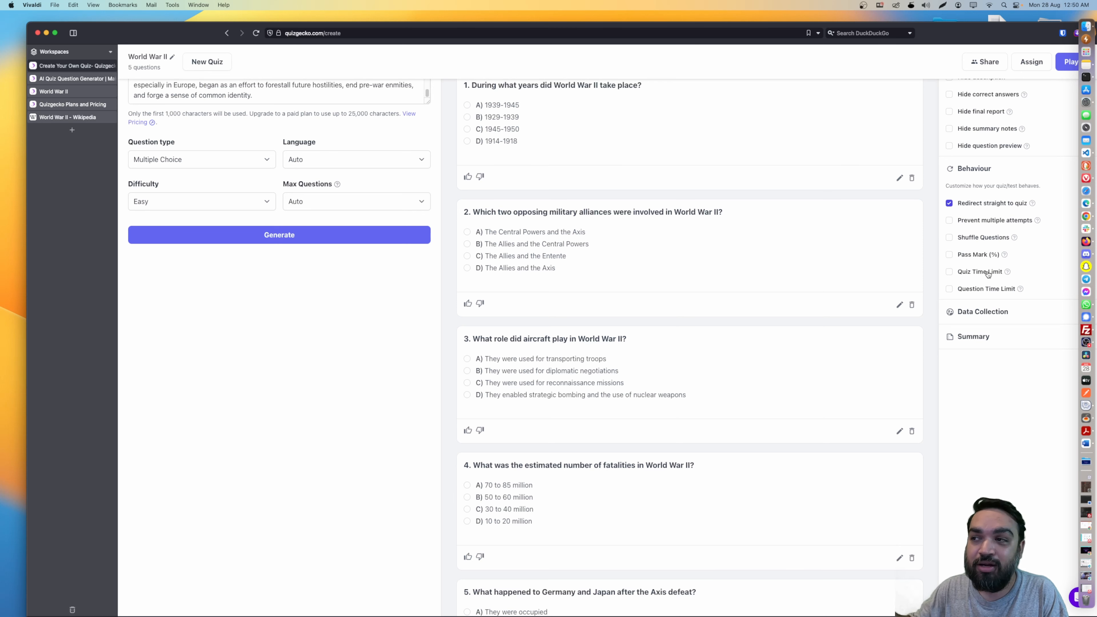
left_click(988, 272)
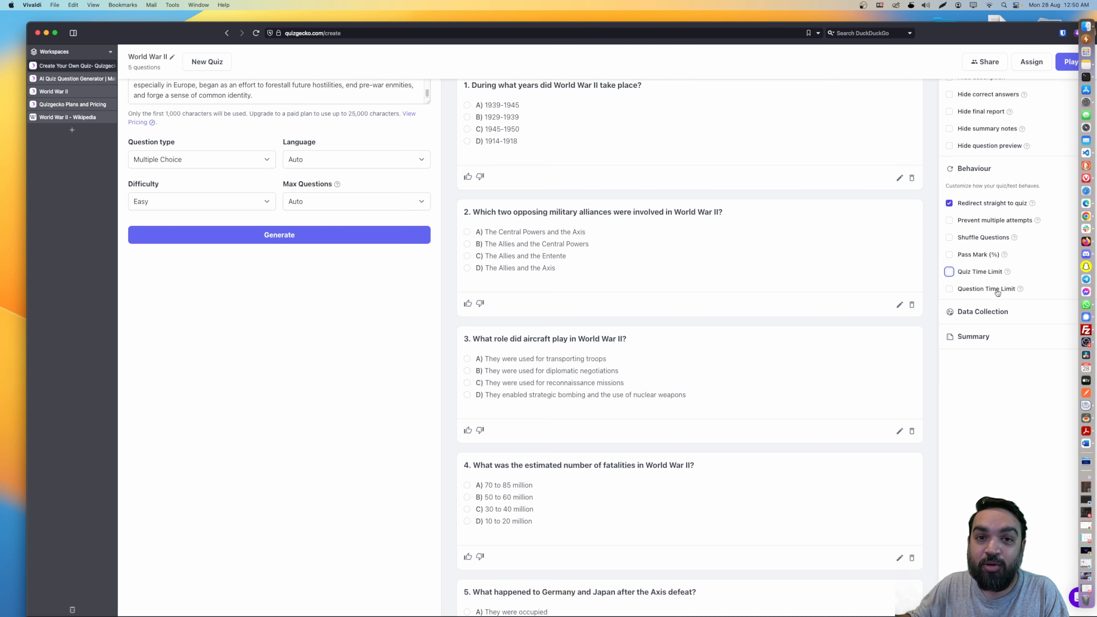
Step: Examine the Email and Name requirement choices under Data Collection and the Summary generation setting
left_click(996, 307)
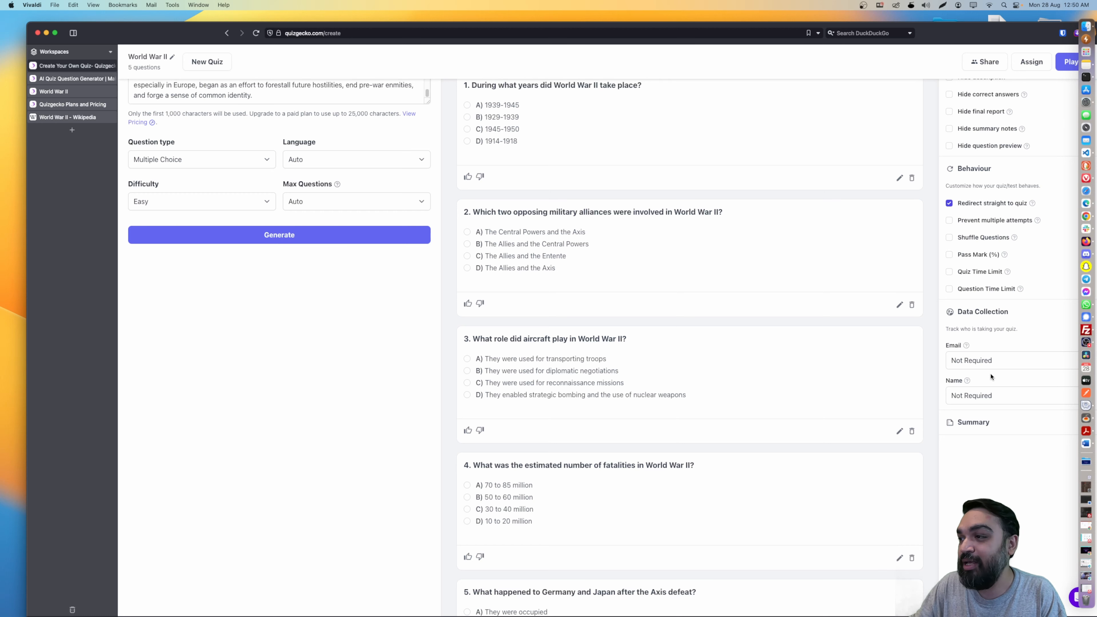
left_click(968, 361)
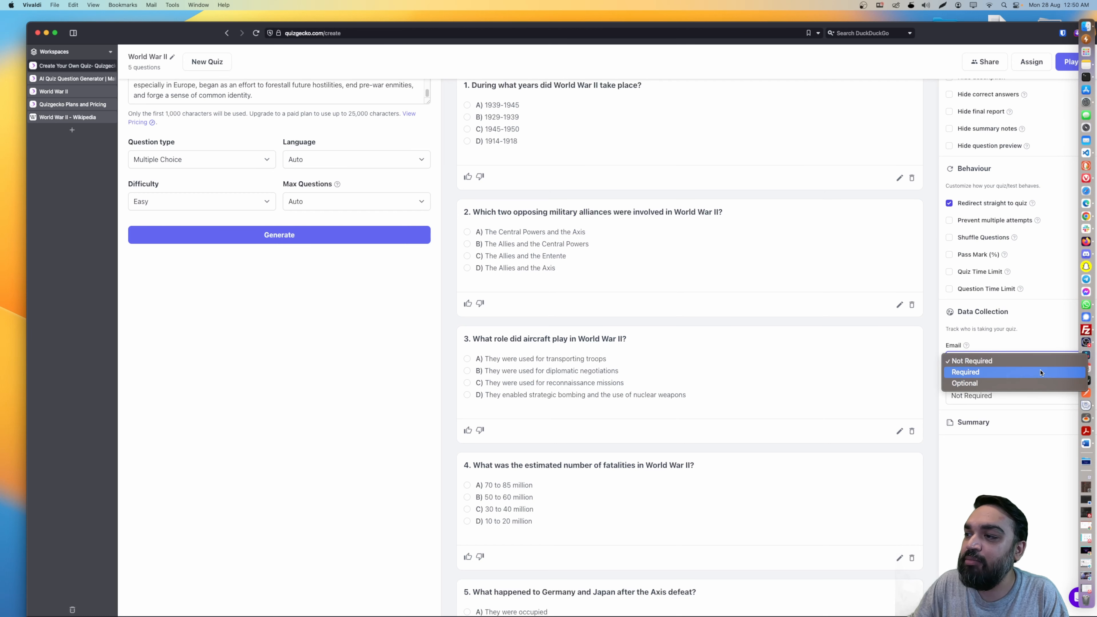
left_click(1033, 345)
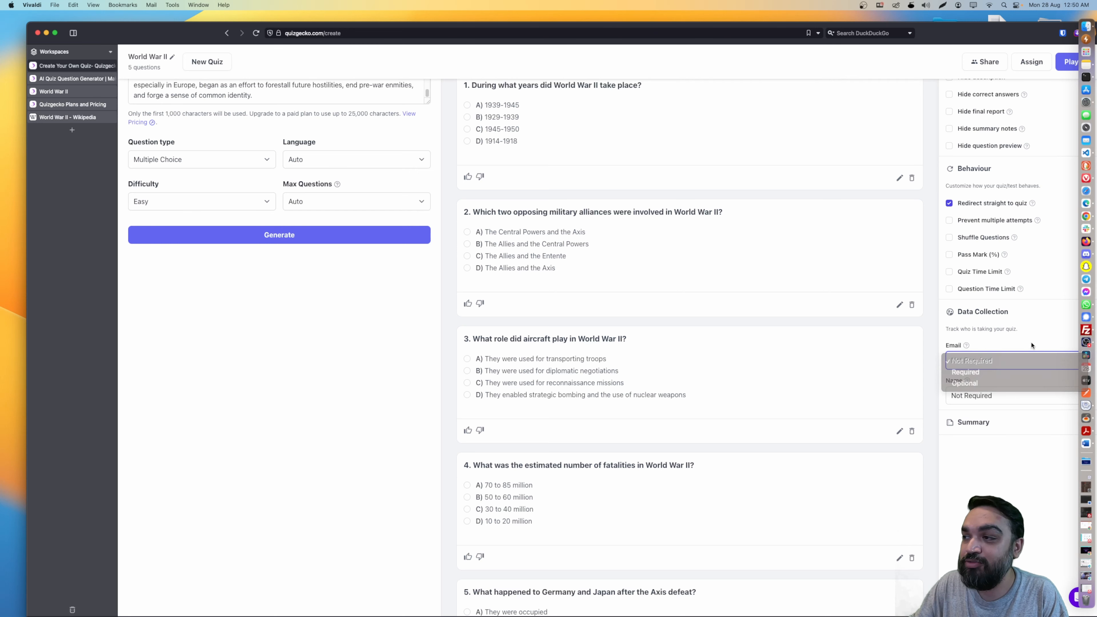
left_click(998, 427)
scroll(1053, 458, "down", 3)
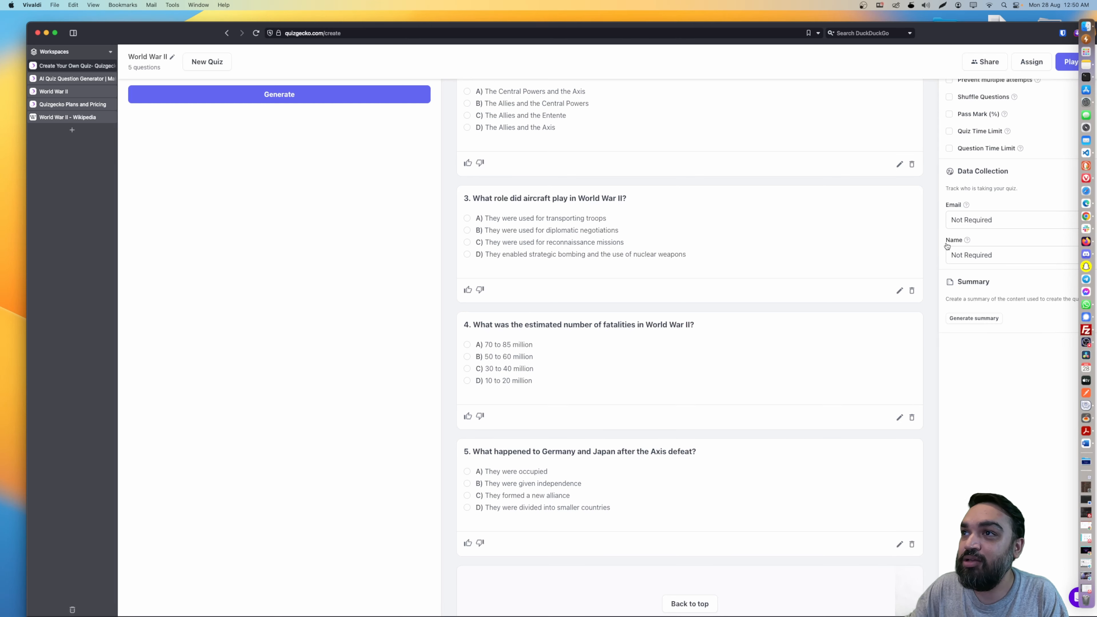
Step: Open the quiz's sharing options, select its iframe embed code and copy the link
scroll(791, 247, "up", 10)
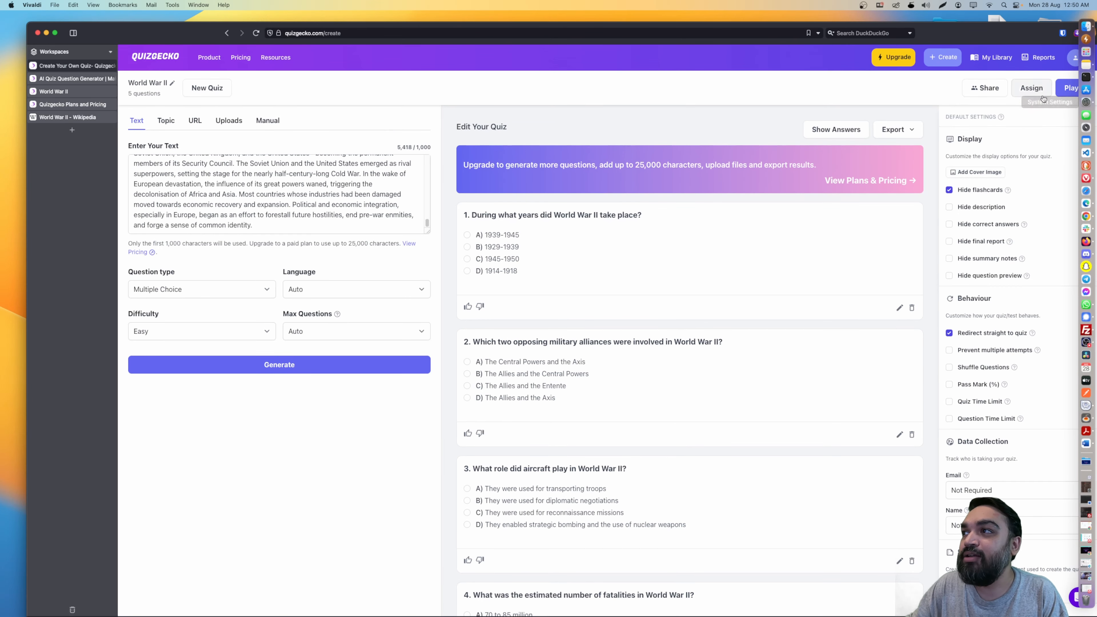
left_click(975, 93)
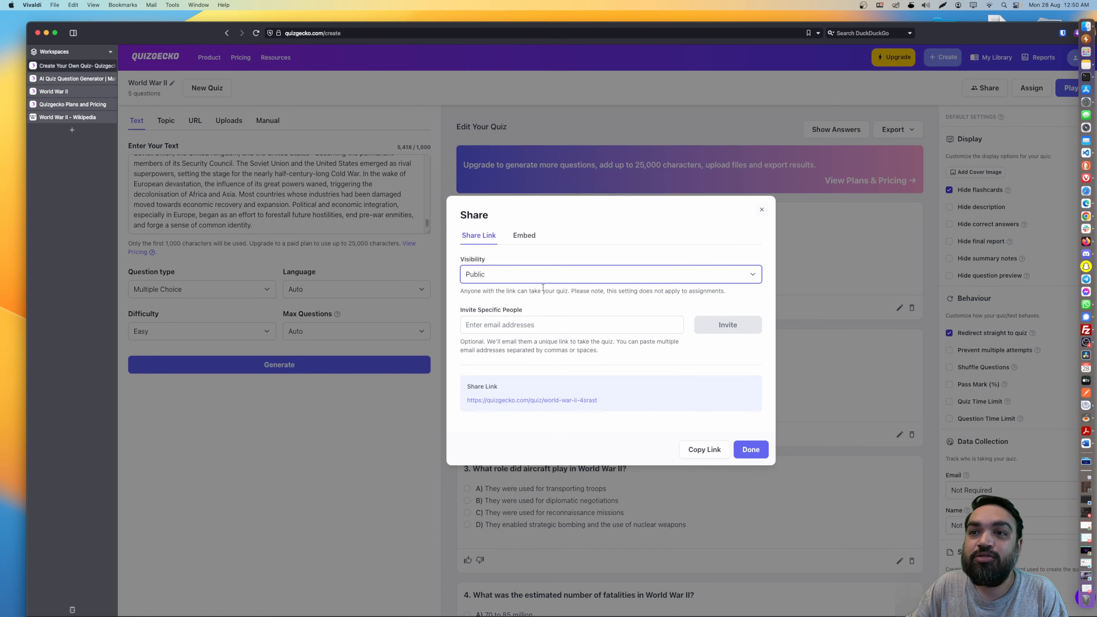
left_click(523, 235)
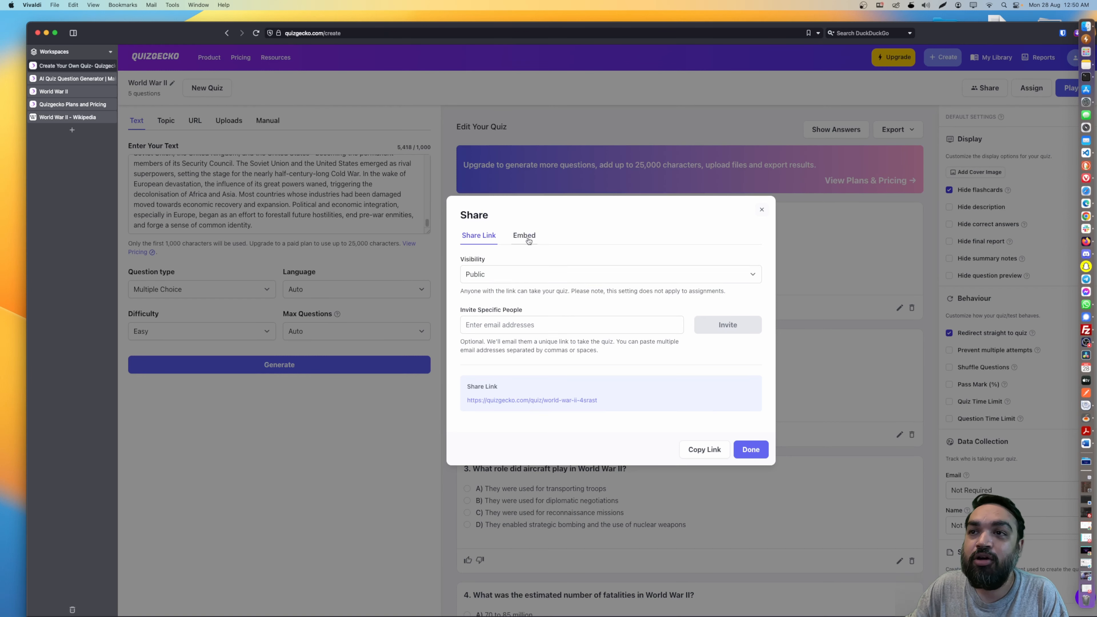
left_click_drag(601, 345, 464, 310)
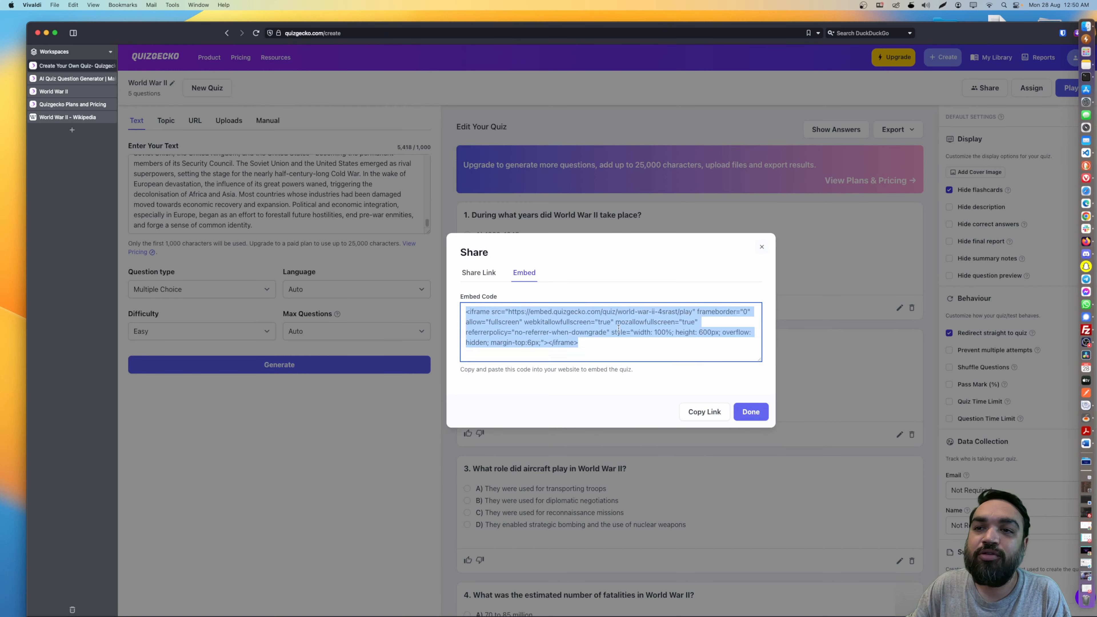
left_click(704, 413)
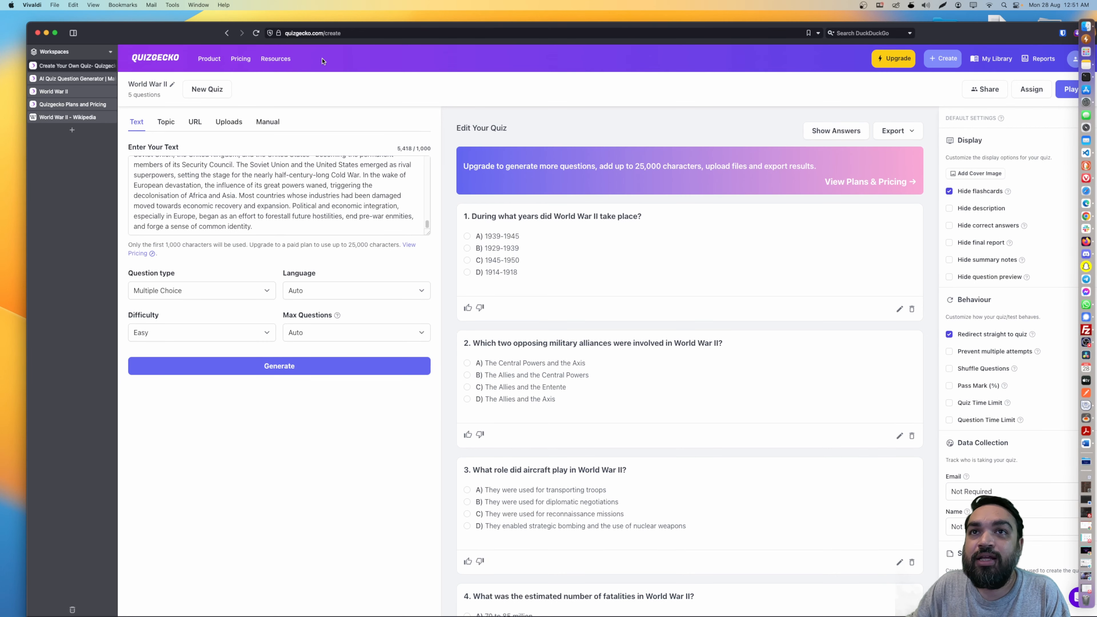
Step: Examine the quiz's export and print formats, and return to the Quizgecko plans page to compare what each plan includes
left_click(894, 131)
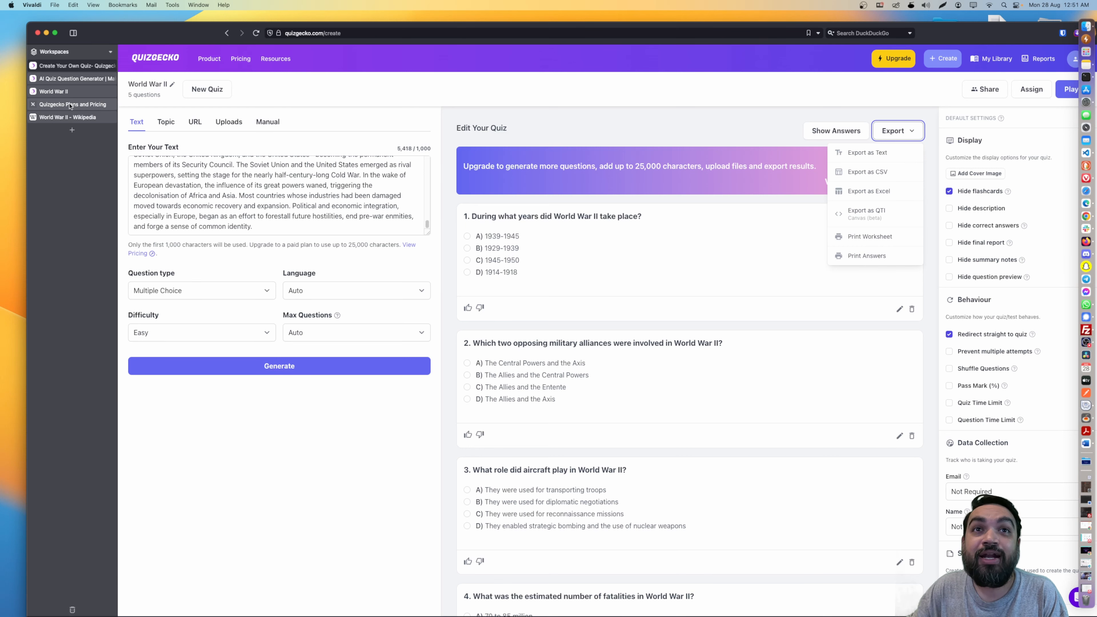
left_click(97, 106)
scroll(349, 236, "up", 5)
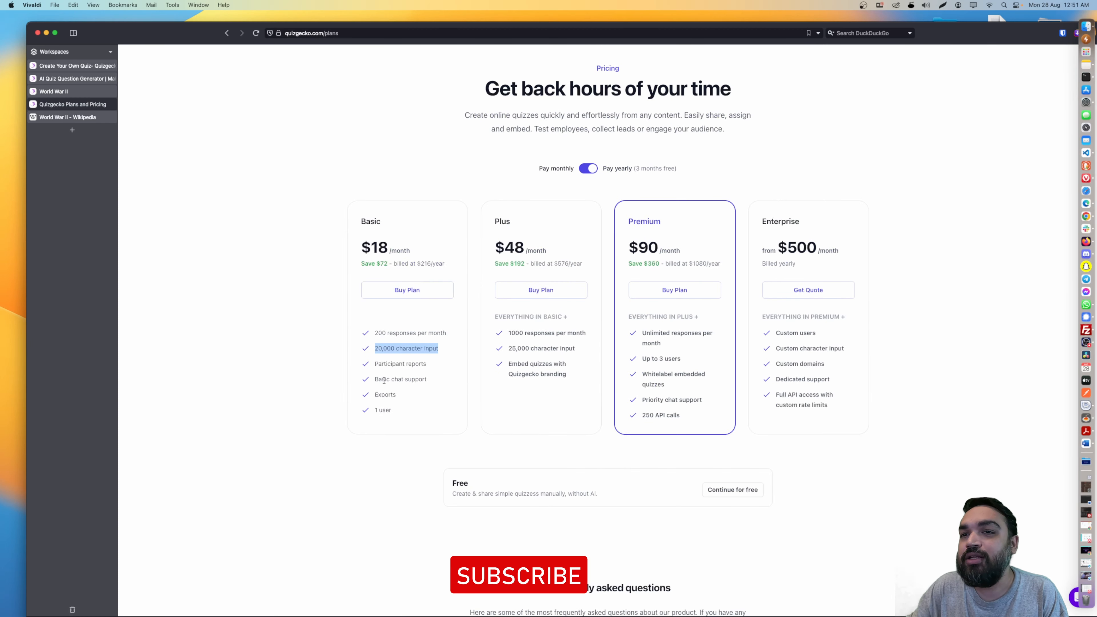